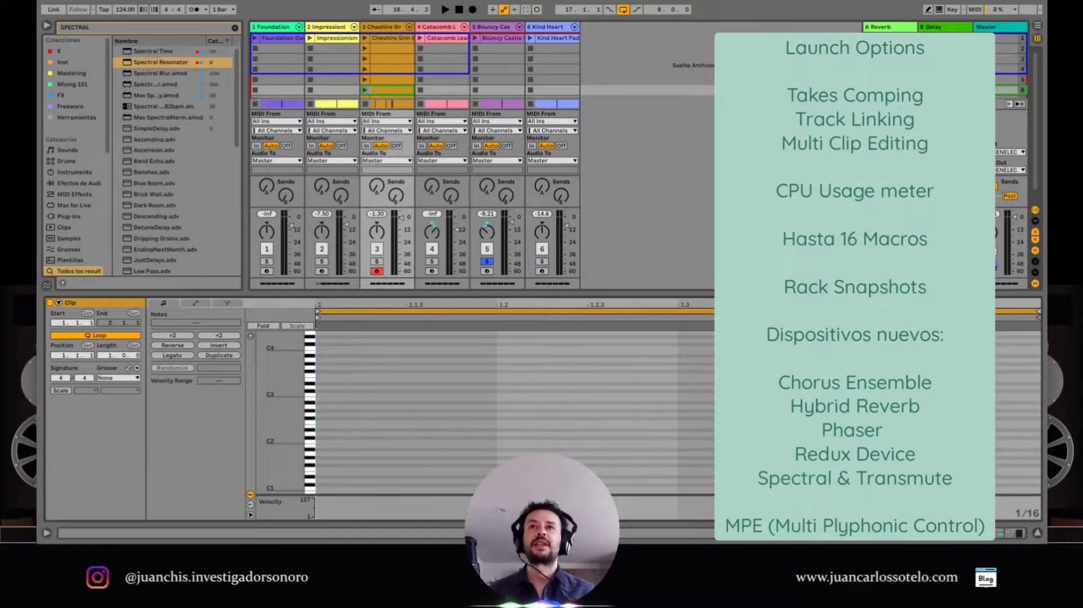
- Clear the browser search and hide the browser
{"action": "left_click", "coordinate": [234, 28]}
{"action": "left_click", "coordinate": [47, 25]}
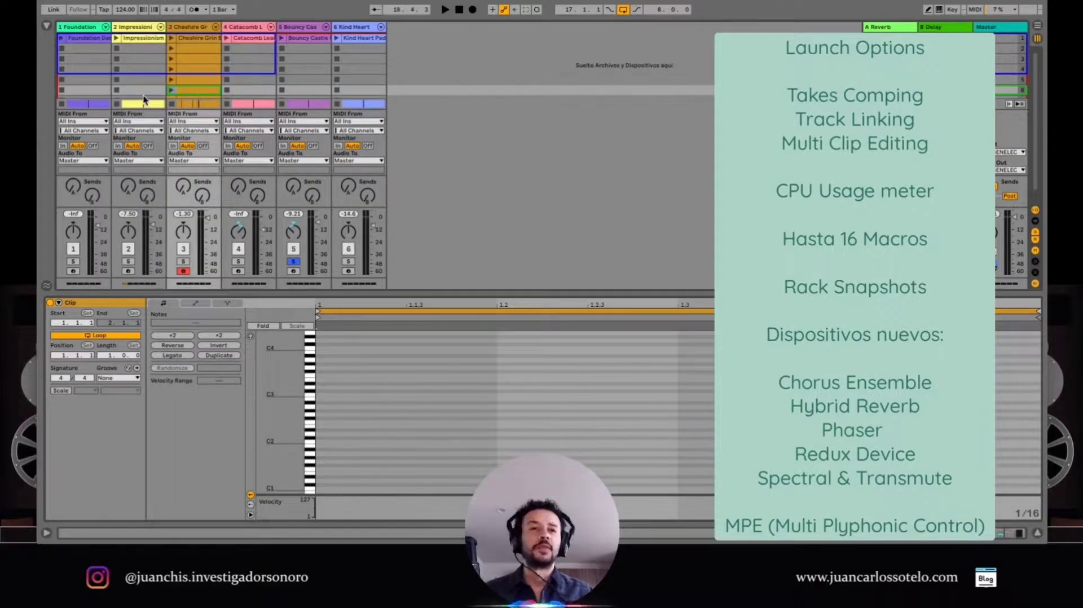
- View the stacked Cheshire Grin clips together in the clip editor, then return to a single clip
{"action": "left_click_drag", "start_coordinate": [194, 67], "coordinate": [196, 93]}
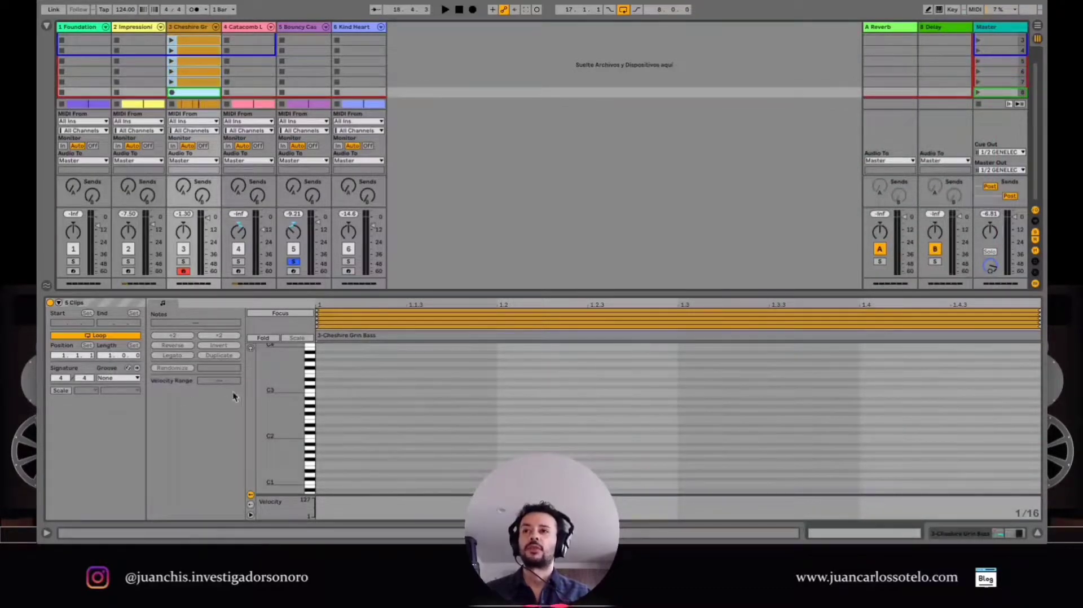
{"action": "left_click", "coordinate": [197, 72]}
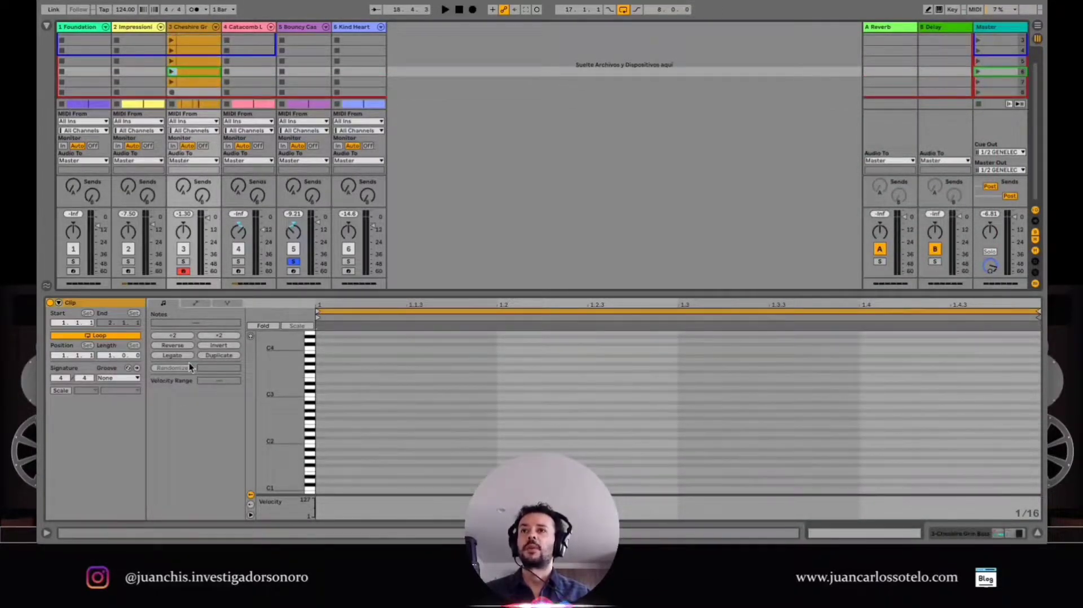
- Clear the track solos, play the arrangement and select a clip in the Cheshire Grin track
{"action": "key", "text": "s"}
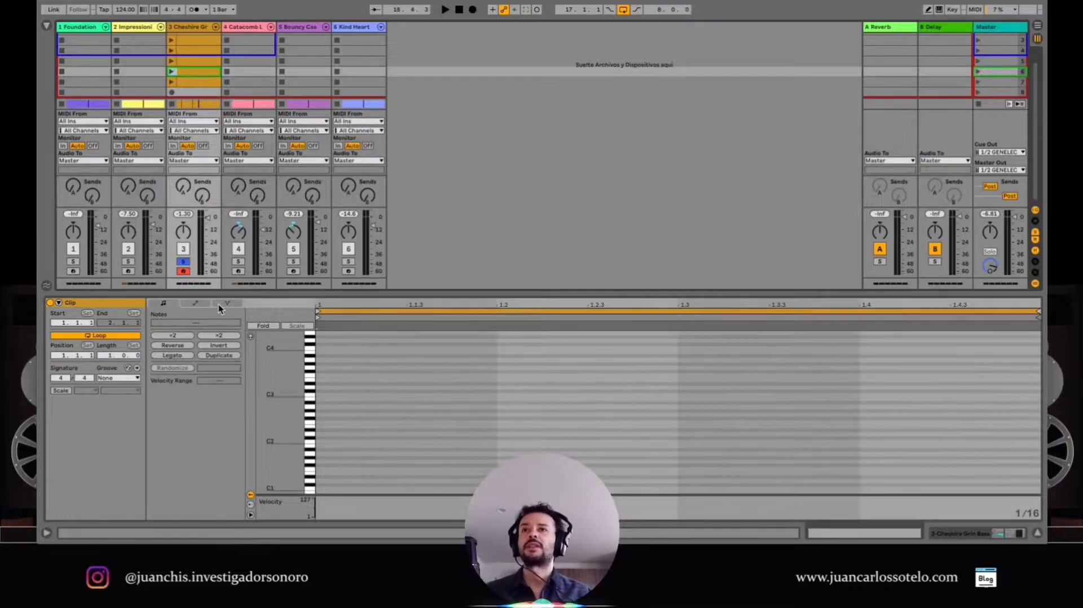
{"action": "key", "text": "s"}
{"action": "key", "text": "Tab"}
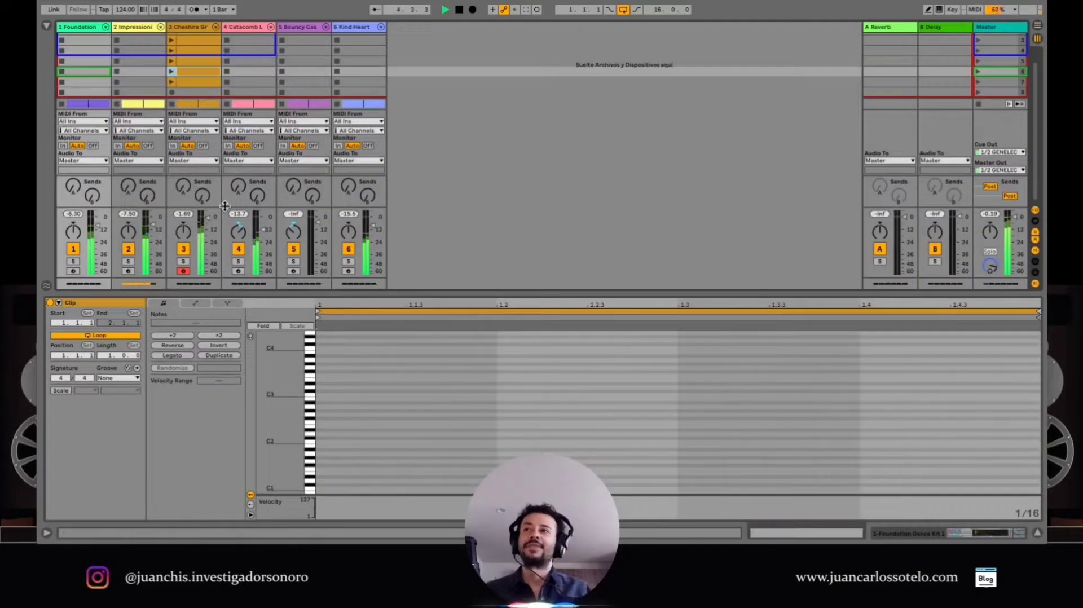
{"action": "left_click", "coordinate": [201, 63]}
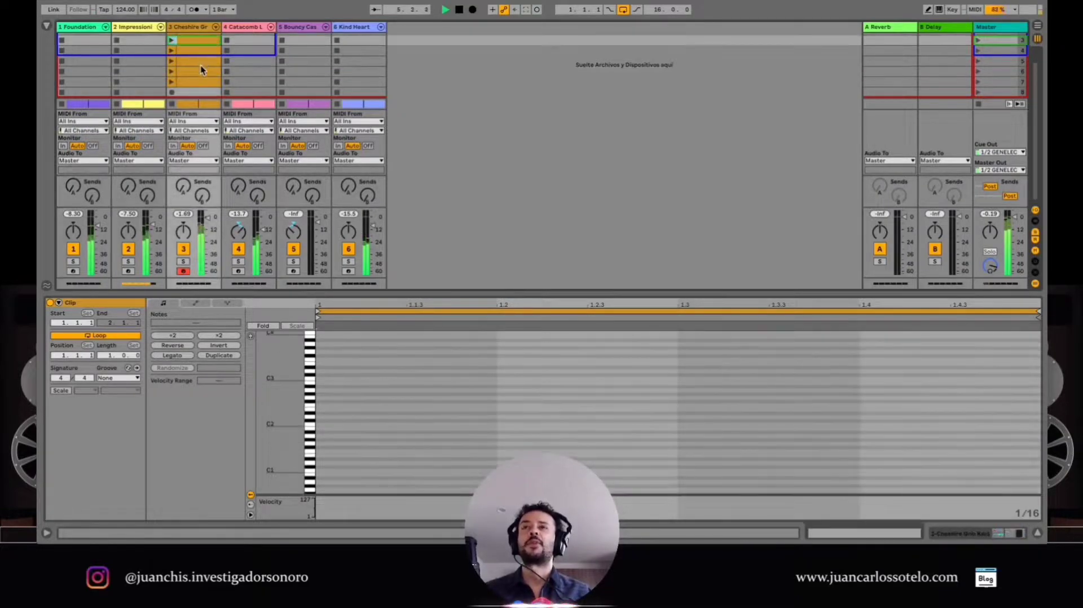
- Hide the input/output section and the return tracks in the mixer
{"action": "left_click", "coordinate": [1036, 212]}
{"action": "left_click", "coordinate": [1035, 240]}
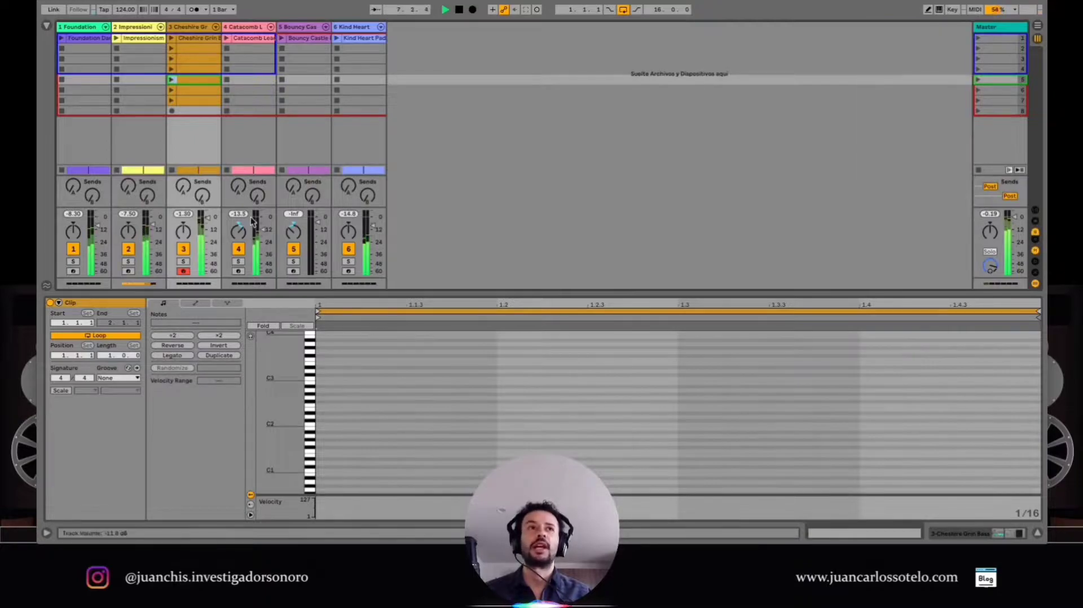
- Move the Cheshire Grin clips in scenes 6 and 7 together down one slot
{"action": "left_click", "coordinate": [204, 102]}
{"action": "left_click", "coordinate": [201, 91], "text": "shift"}
{"action": "left_click_drag", "start_coordinate": [199, 89], "coordinate": [204, 103]}
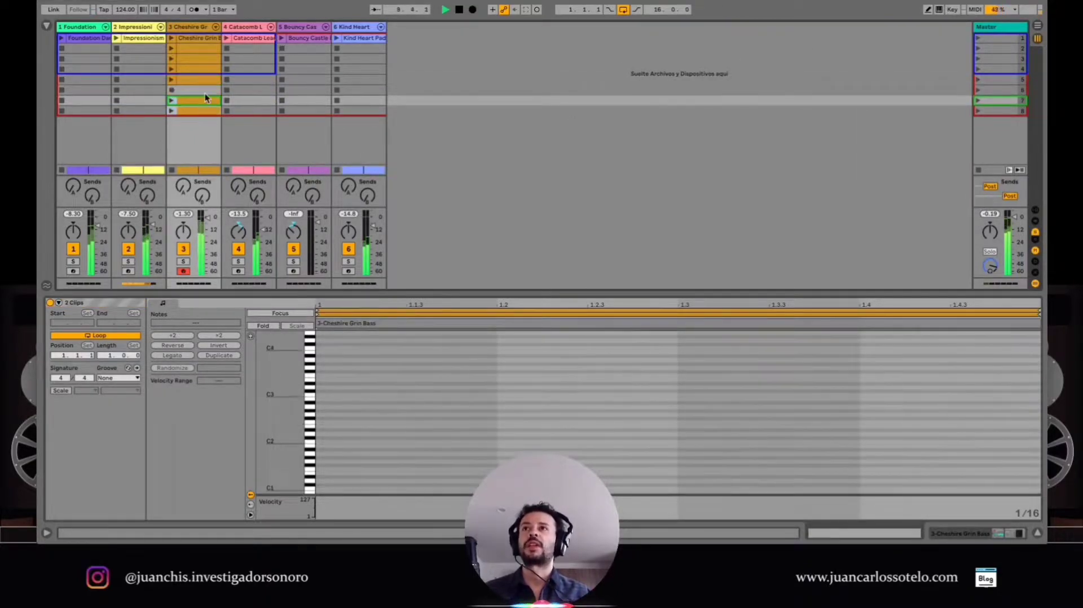
{"action": "left_click", "coordinate": [200, 81]}
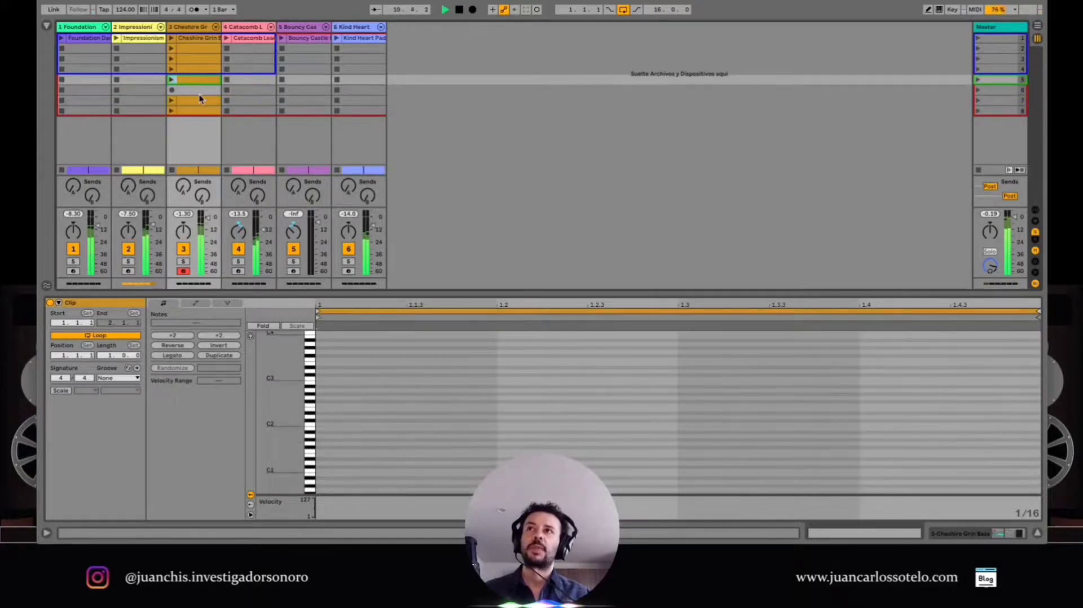
{"action": "left_click", "coordinate": [199, 100]}
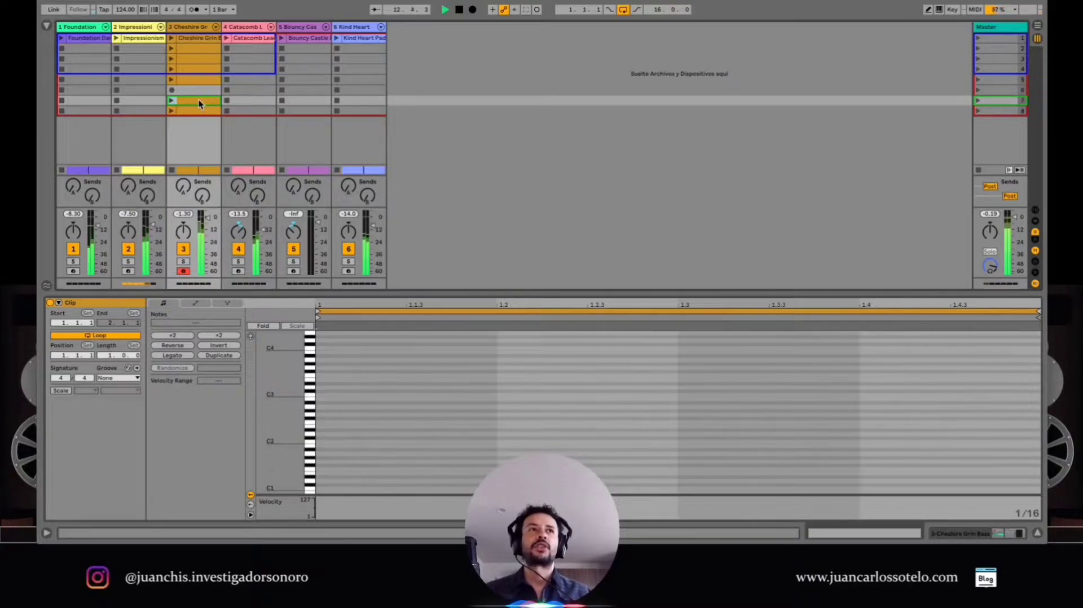
- Widen the Master track to show the tempo and time signature fields of the scenes
{"action": "left_click", "coordinate": [978, 31]}
{"action": "left_click_drag", "start_coordinate": [973, 27], "coordinate": [884, 26]}
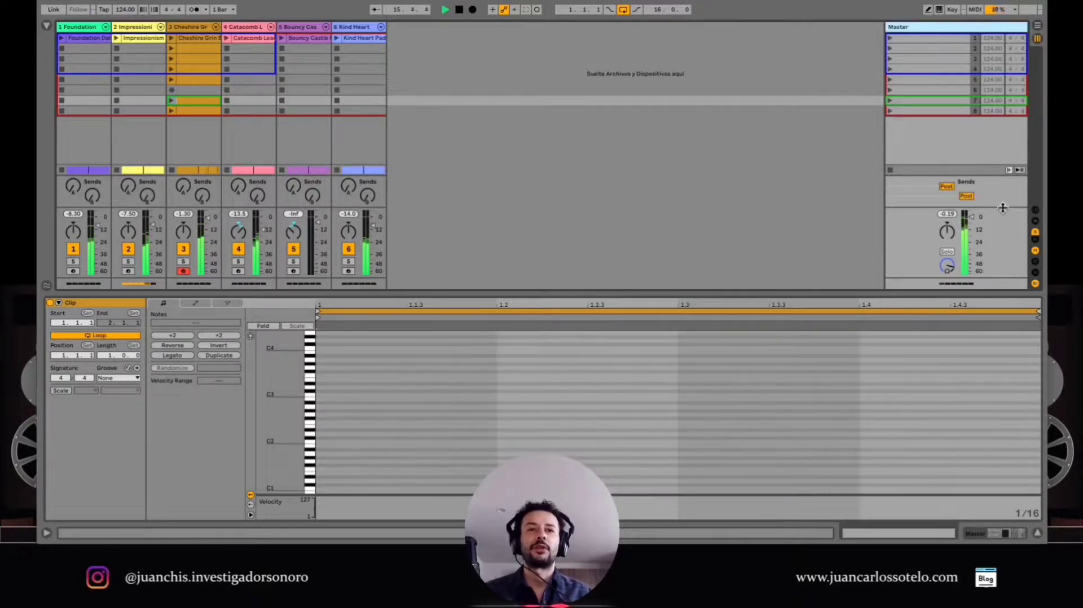
- Switch to the Arrangement view, insert an audio track after Kind Heart Pad and make it taller
{"action": "key", "text": "Tab"}
{"action": "scroll", "coordinate": [665, 204], "scroll_direction": "down", "scroll_amount": 5}
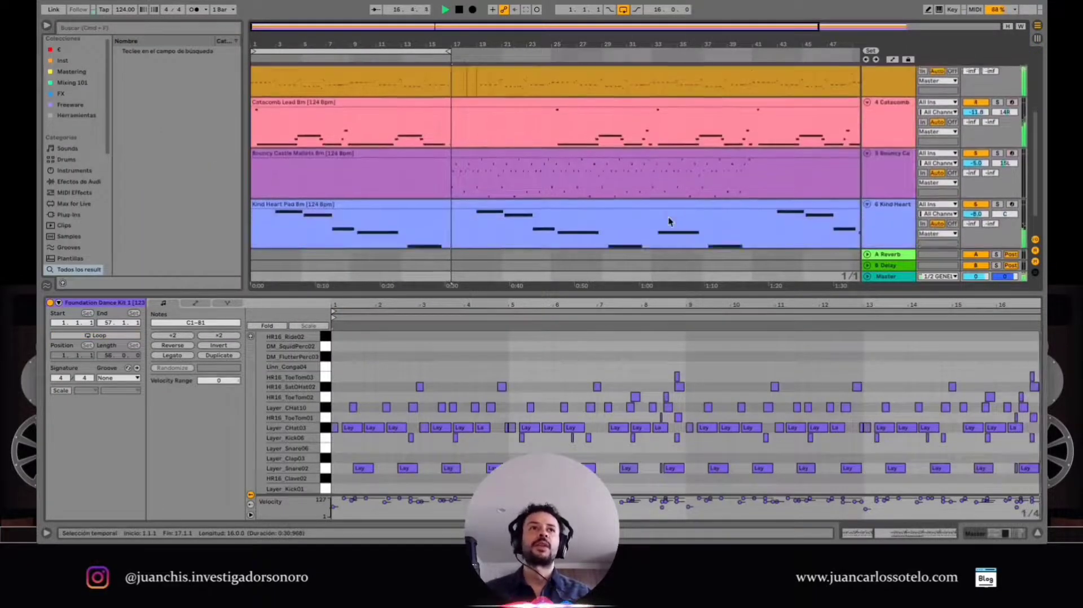
{"action": "scroll", "coordinate": [669, 222], "scroll_direction": "down", "scroll_amount": 2}
{"action": "left_click", "coordinate": [887, 200]}
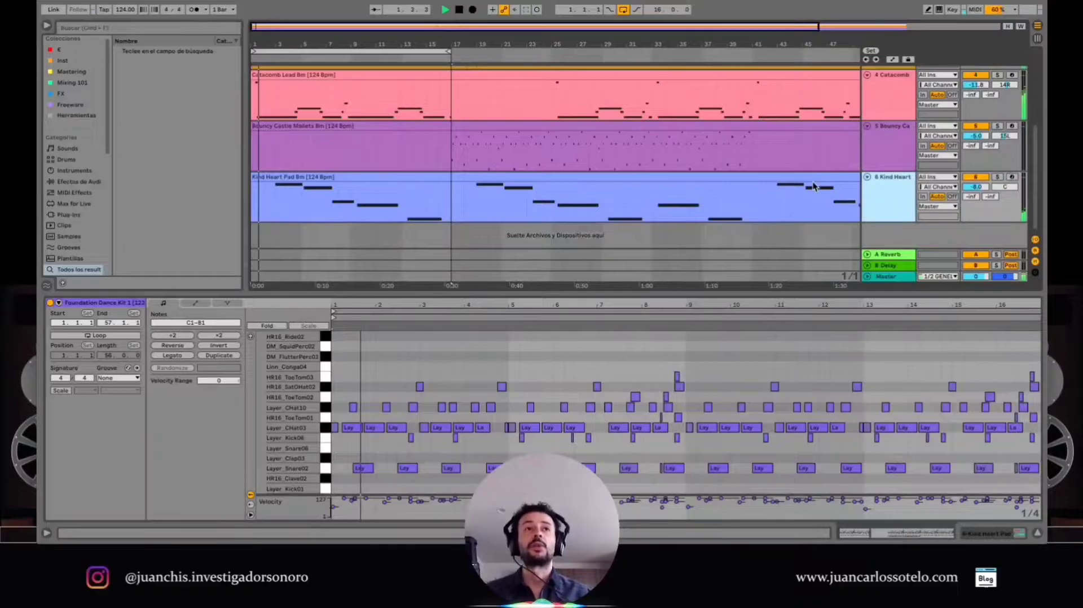
{"action": "key", "text": "super+t"}
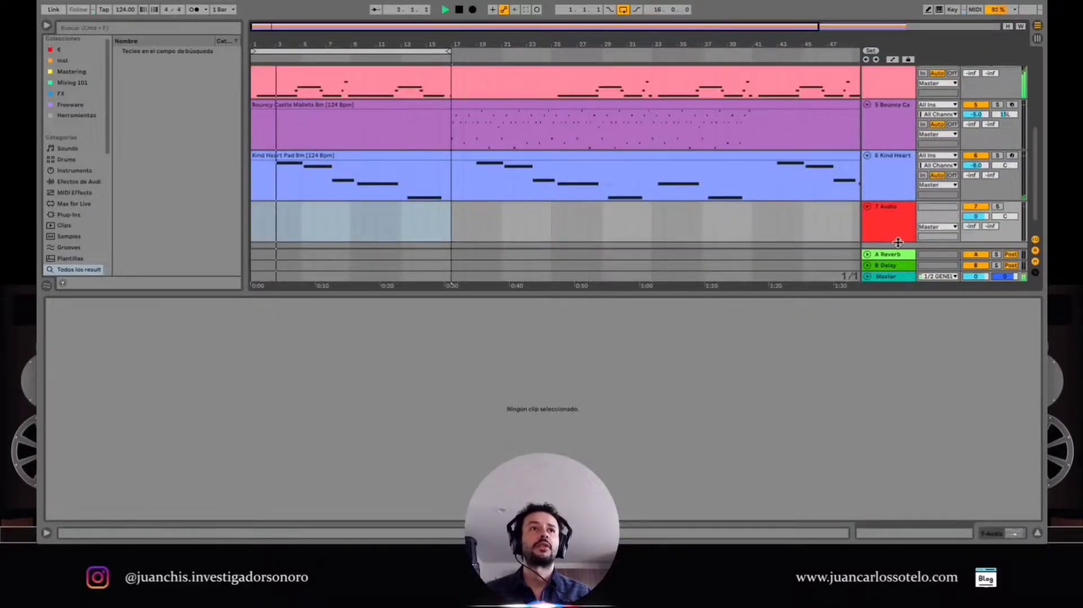
{"action": "scroll", "coordinate": [757, 174], "scroll_direction": "down", "scroll_amount": 2}
{"action": "left_click", "coordinate": [897, 206]}
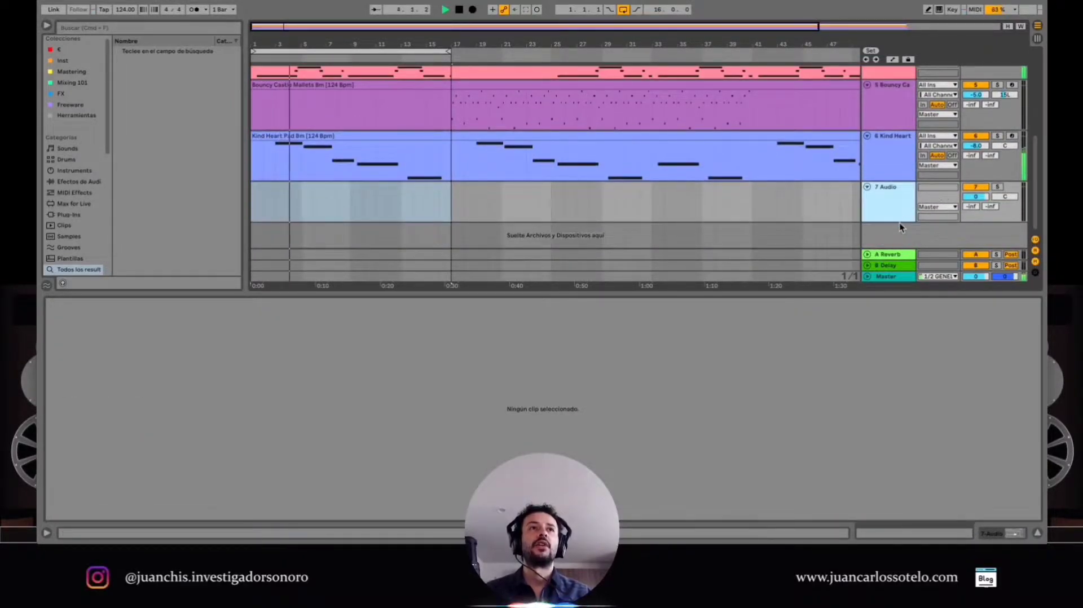
{"action": "left_click_drag", "start_coordinate": [900, 224], "coordinate": [899, 243]}
- Set the new audio track's input to 6-Kind Heart Pad
{"action": "left_click", "coordinate": [933, 187]}
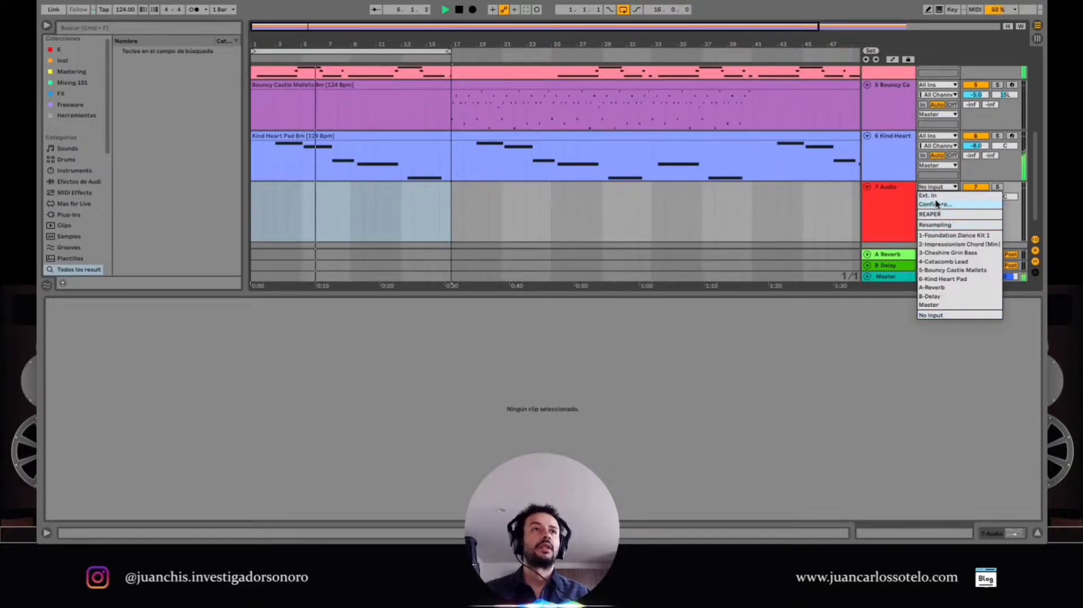
{"action": "left_click", "coordinate": [936, 204]}
{"action": "key", "text": "Escape"}
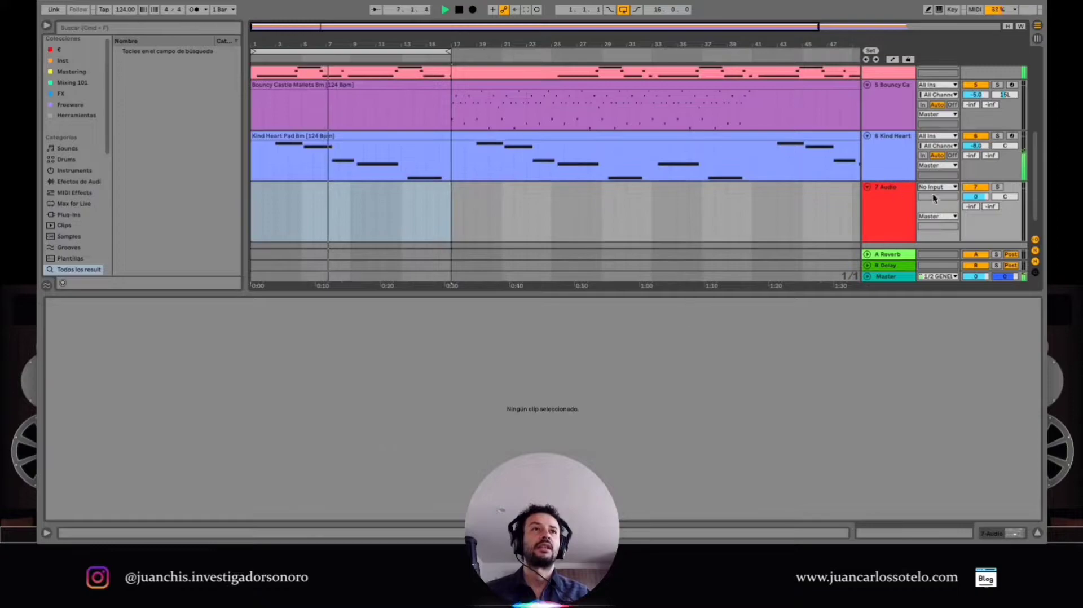
{"action": "left_click", "coordinate": [936, 187]}
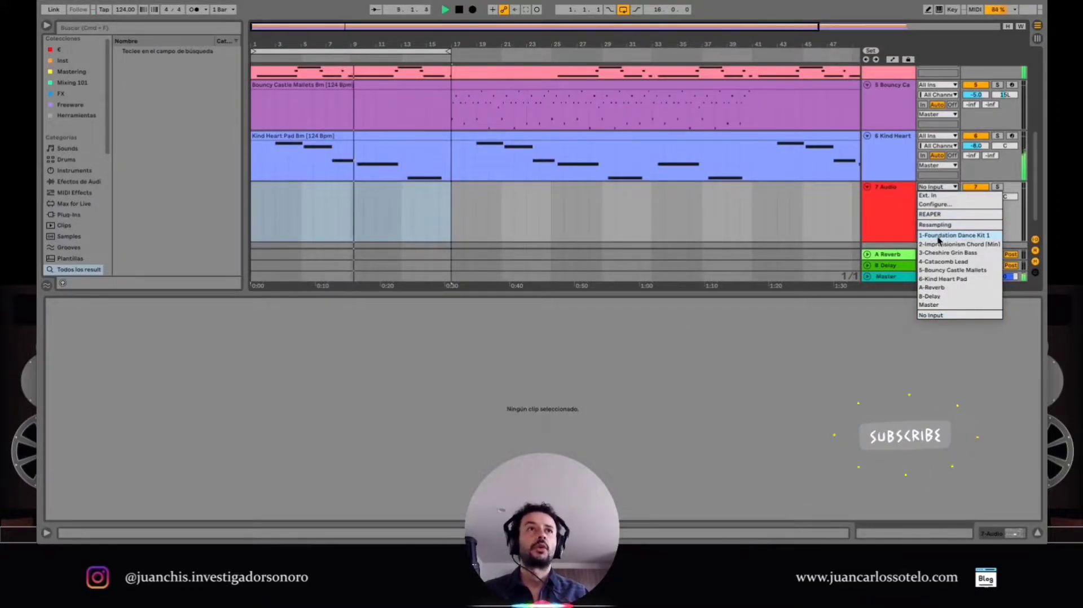
{"action": "left_click", "coordinate": [942, 278]}
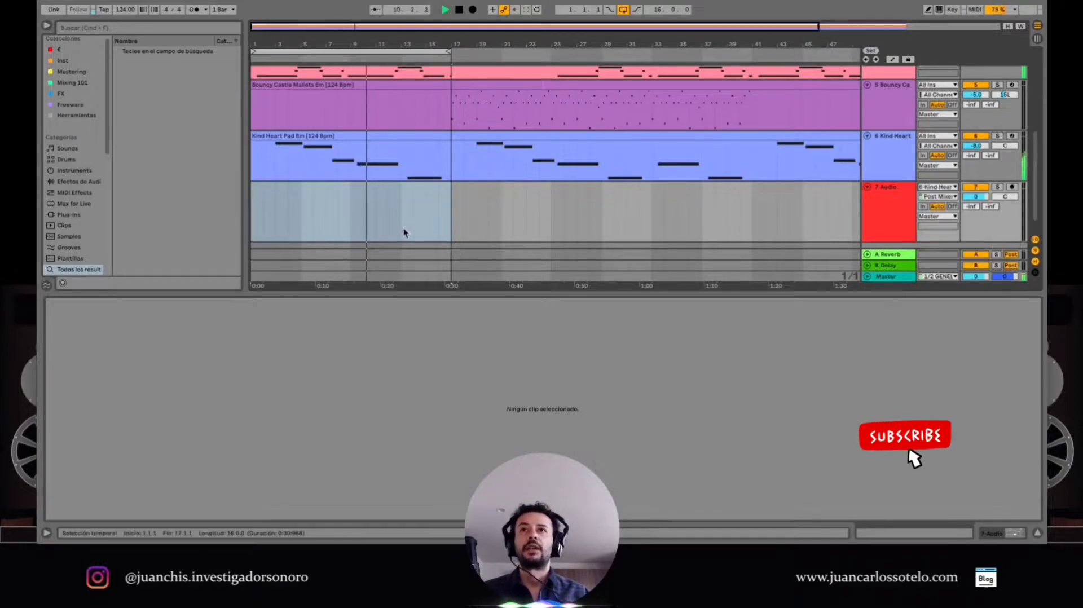
- Loop bar 13 and start recording into the armed 7 Audio track
{"action": "mouse_move", "coordinate": [404, 225]}
{"action": "left_mouse_down"}
{"action": "mouse_move", "coordinate": [420, 230]}
{"action": "mouse_move", "coordinate": [412, 224]}
{"action": "left_mouse_up"}
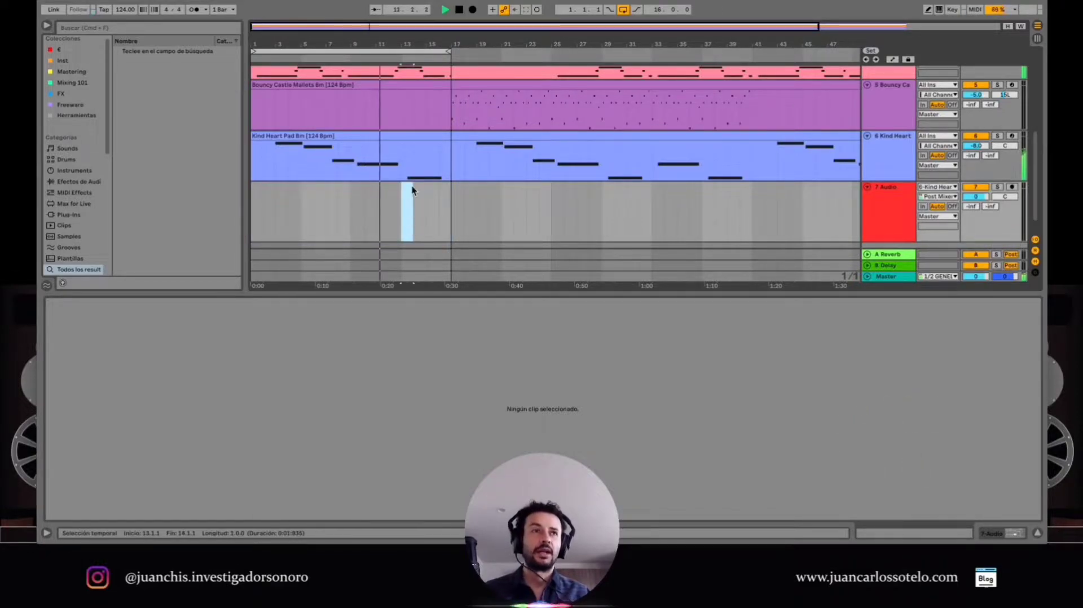
{"action": "key", "text": "super+l"}
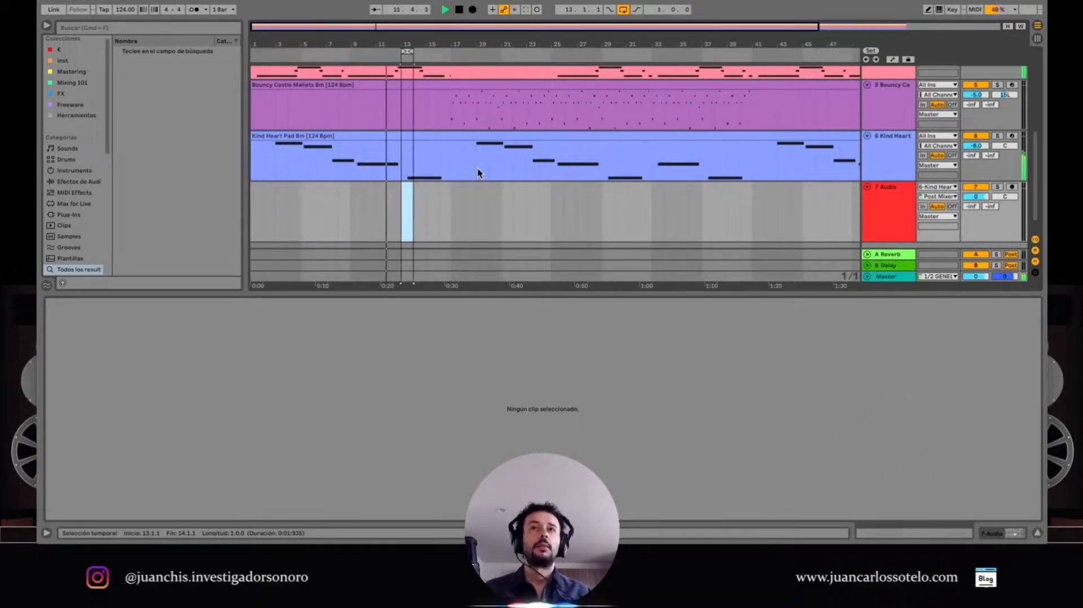
{"action": "left_click", "coordinate": [1012, 187]}
{"action": "scroll", "coordinate": [643, 206], "scroll_direction": "down", "scroll_amount": 1}
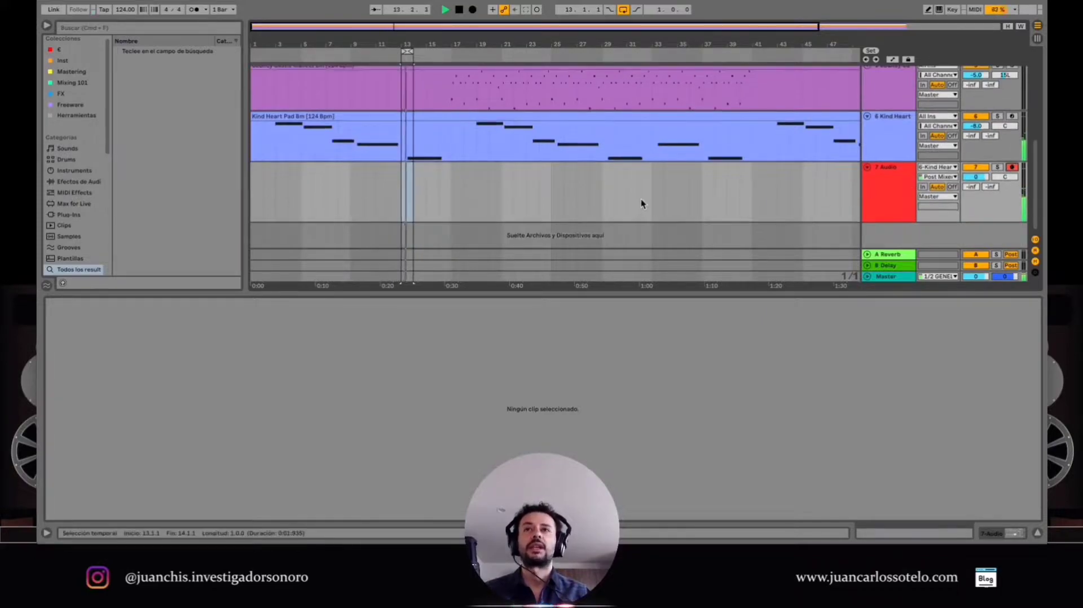
{"action": "key", "text": "F9"}
- Show the take lanes of the 7 Audio track and look through the recorded takes
{"action": "right_click", "coordinate": [907, 197]}
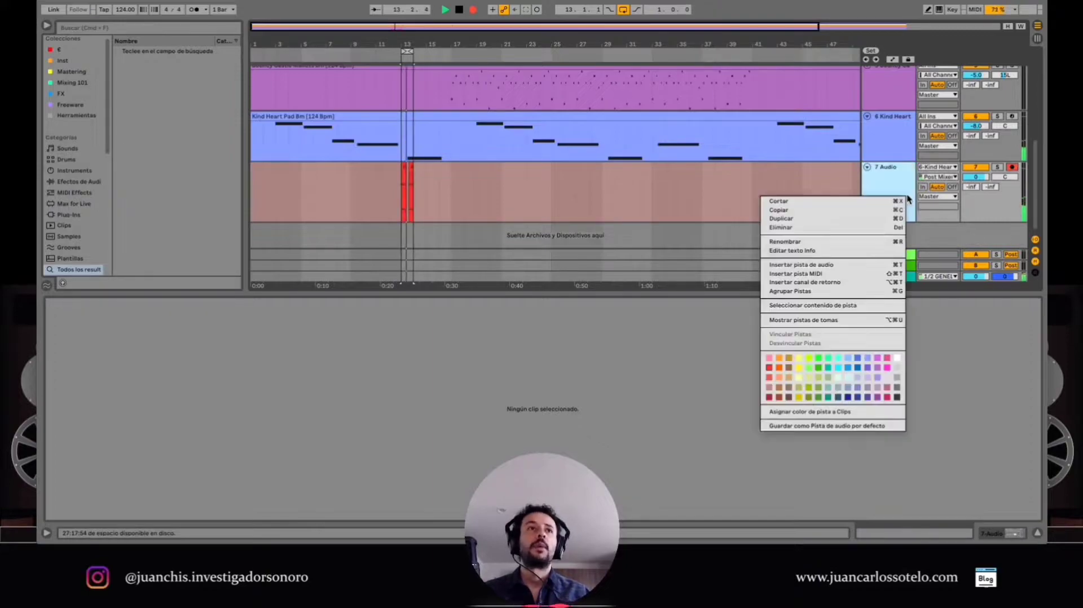
{"action": "left_click", "coordinate": [839, 319]}
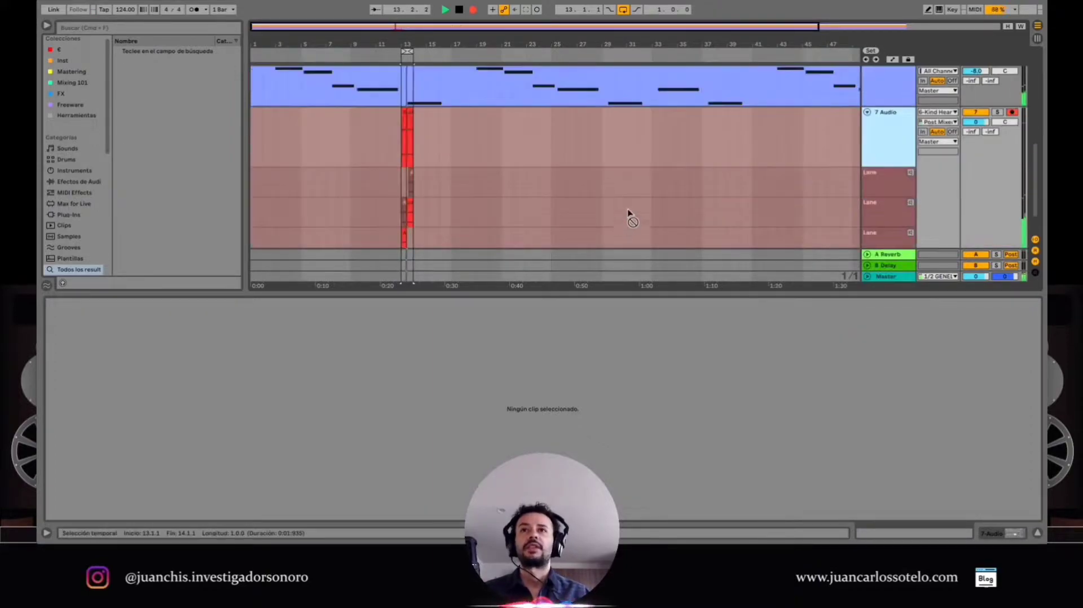
{"action": "scroll", "coordinate": [429, 233], "scroll_direction": "down", "scroll_amount": 3}
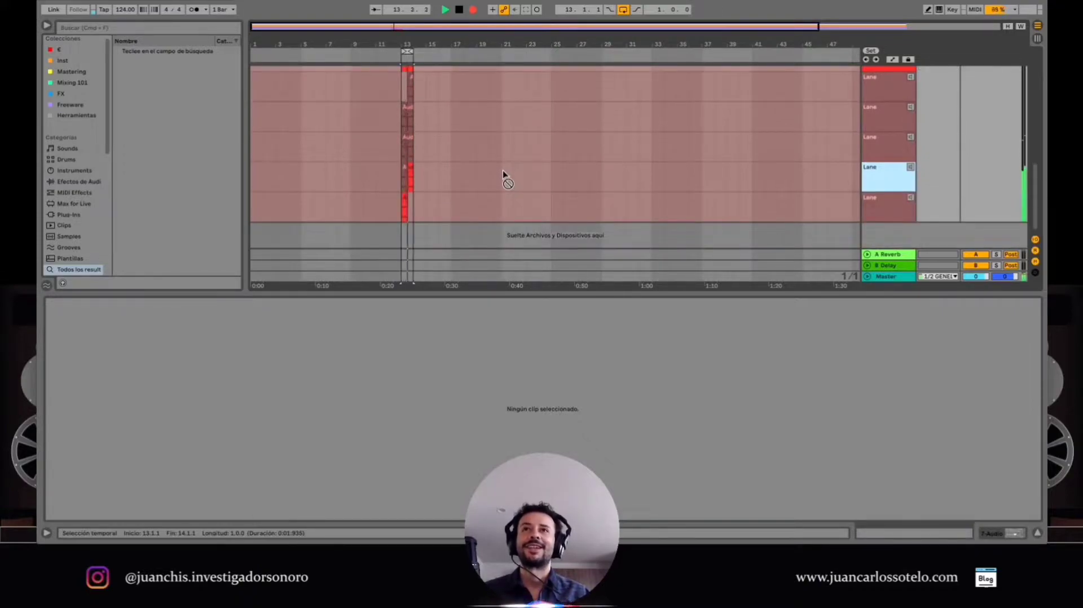
{"action": "scroll", "coordinate": [503, 170], "scroll_direction": "up", "scroll_amount": 3}
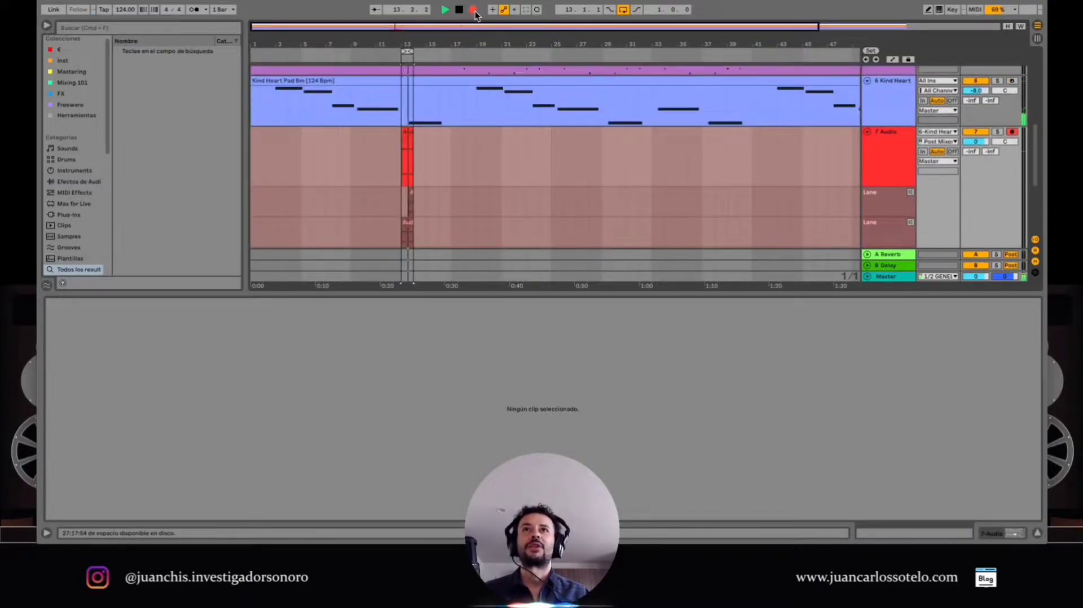
- Stop the recording and loop the first 16 bars of the arrangement
{"action": "left_click", "coordinate": [625, 11]}
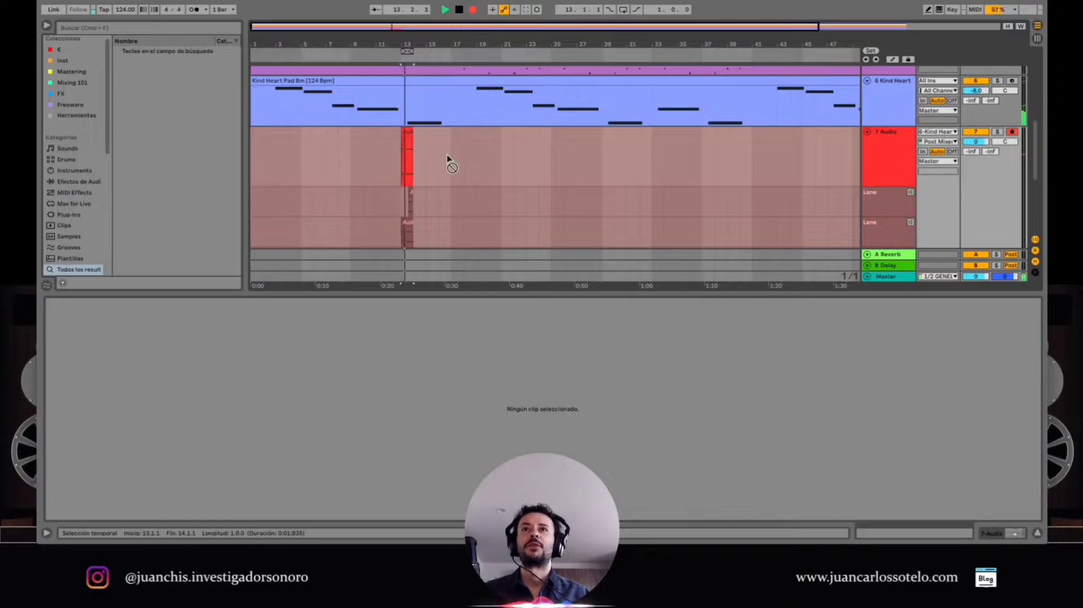
{"action": "left_click", "coordinate": [473, 10]}
{"action": "left_click_drag", "start_coordinate": [450, 175], "coordinate": [260, 176]}
{"action": "key", "text": "super+l"}
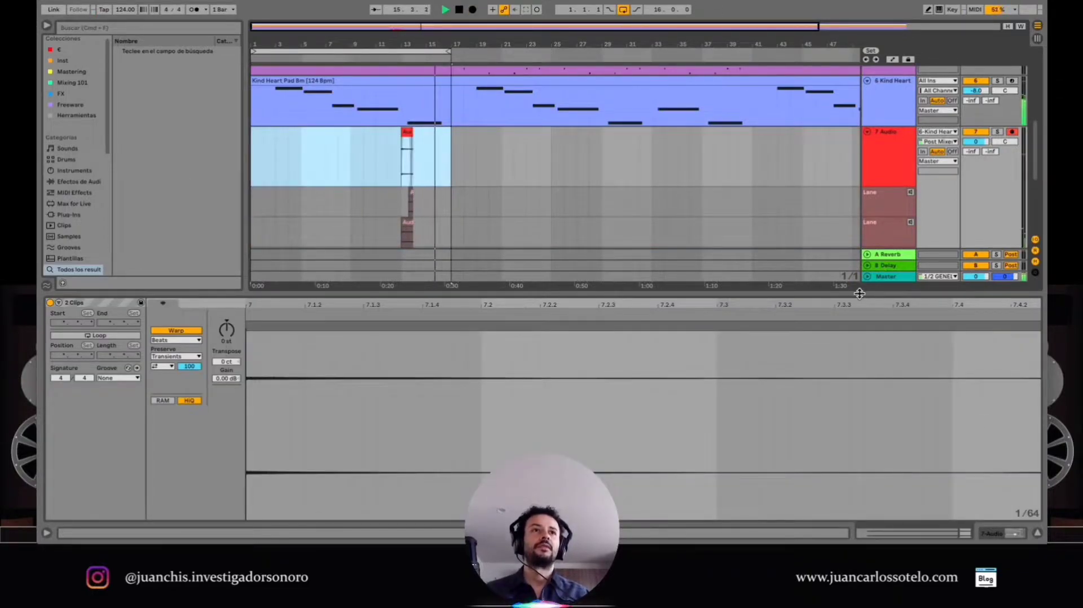
- Enlarge the arrangement area and select bars 31 to 49 across tracks 1 to 6
{"action": "left_click_drag", "start_coordinate": [859, 292], "coordinate": [859, 405]}
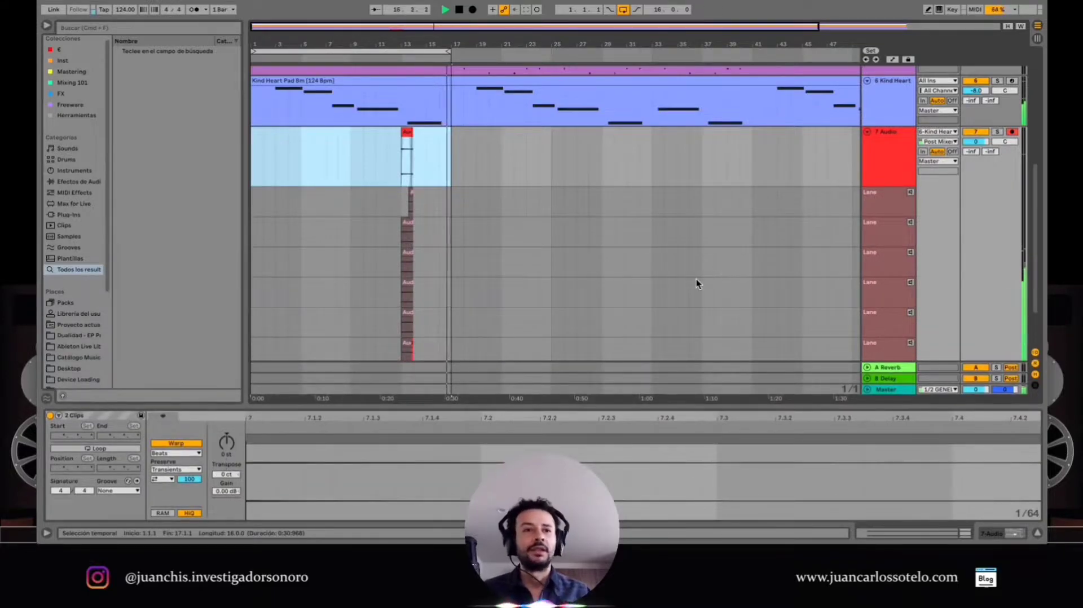
{"action": "scroll", "coordinate": [696, 279], "scroll_direction": "up", "scroll_amount": 8}
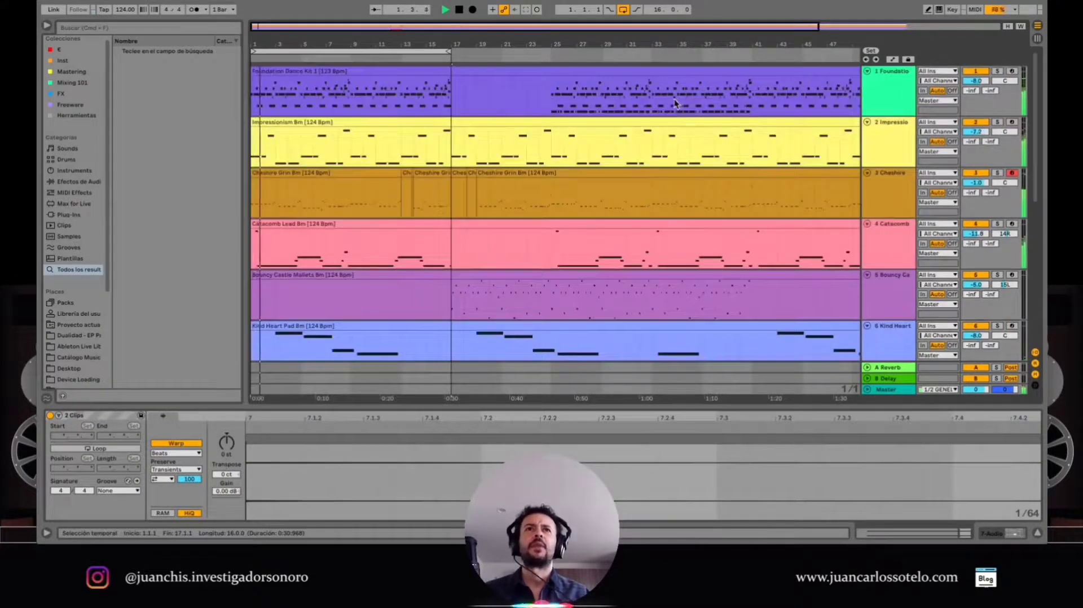
{"action": "left_click", "coordinate": [669, 70]}
{"action": "double_click", "coordinate": [664, 40]}
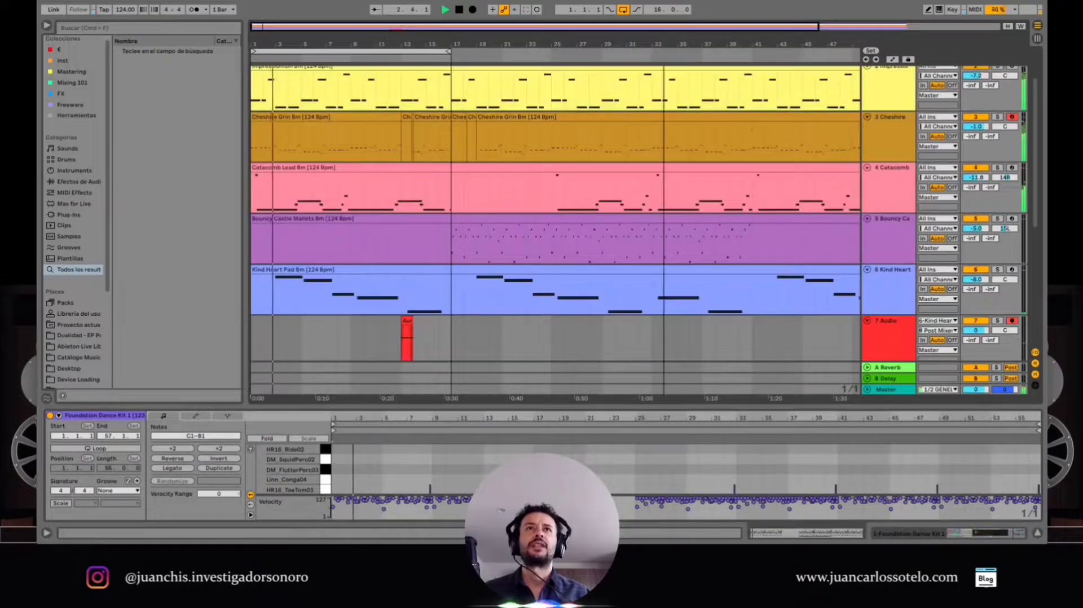
{"action": "scroll", "coordinate": [593, 196], "scroll_direction": "up", "scroll_amount": 3}
{"action": "scroll", "coordinate": [603, 182], "scroll_direction": "down", "scroll_amount": 2}
{"action": "scroll", "coordinate": [610, 190], "scroll_direction": "up", "scroll_amount": 2}
{"action": "left_click_drag", "start_coordinate": [540, 97], "coordinate": [707, 344]}
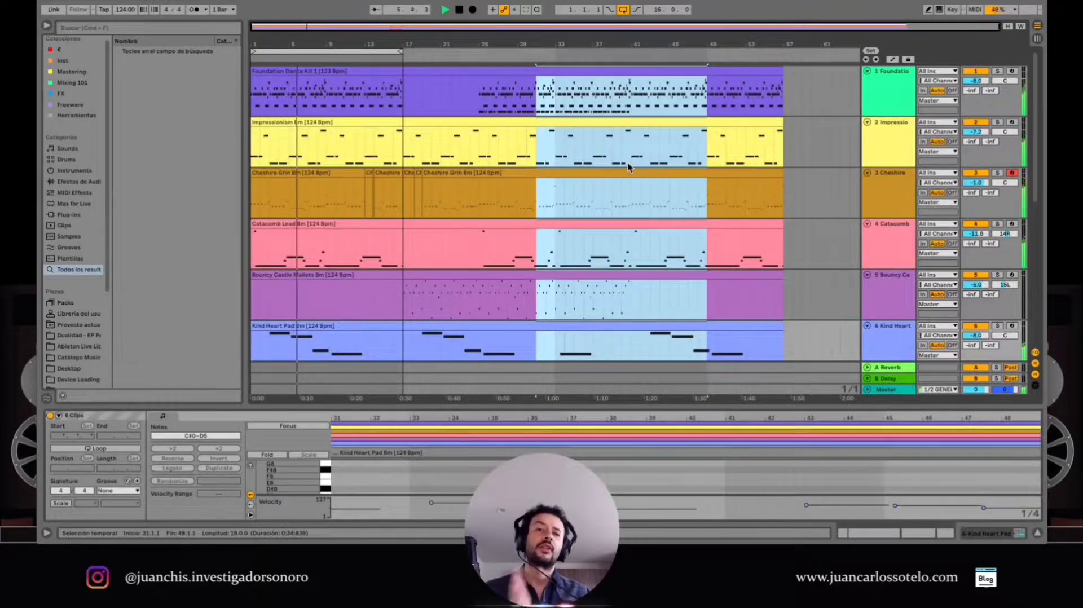
- Link tracks 1 to 6, from Foundation to Kind Heart, and clear the time selection
{"action": "left_click", "coordinate": [892, 98]}
{"action": "left_click", "coordinate": [889, 329], "text": "shift"}
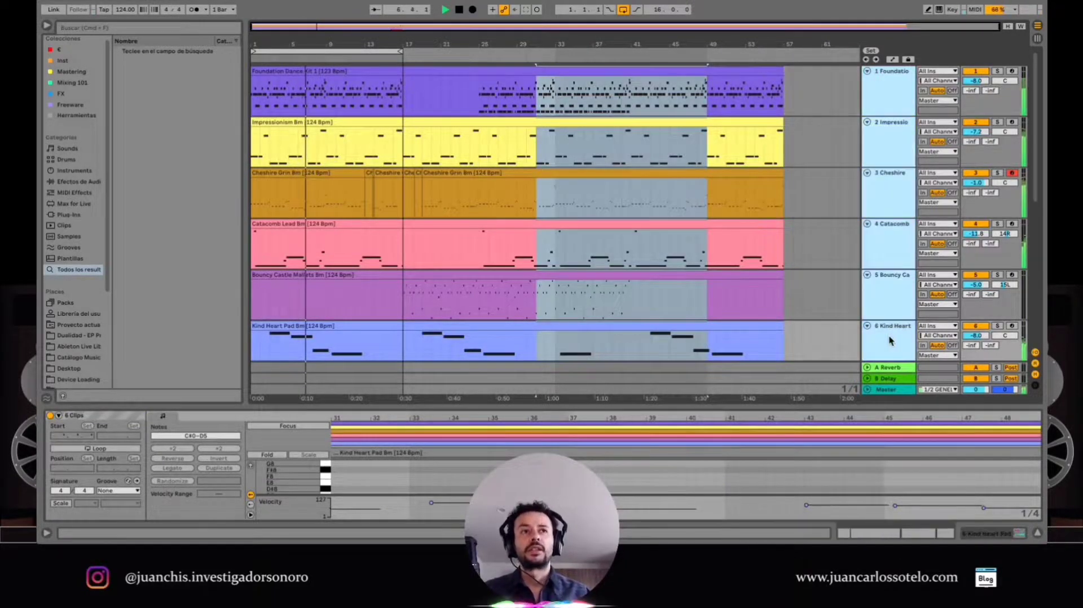
{"action": "right_click", "coordinate": [888, 334]}
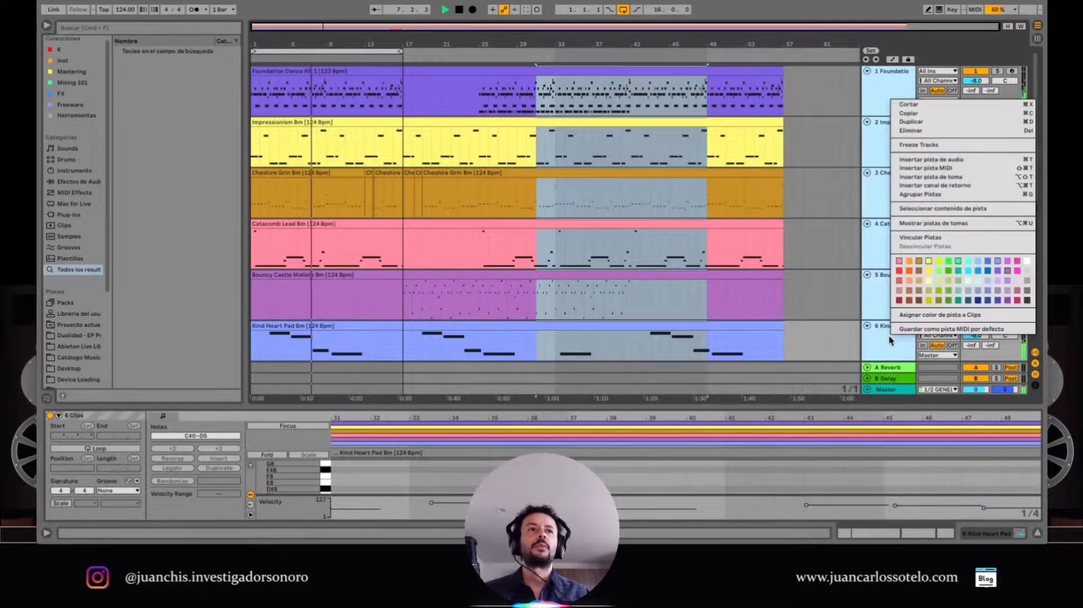
{"action": "left_click", "coordinate": [908, 239]}
{"action": "right_click", "coordinate": [675, 196]}
{"action": "left_click", "coordinate": [529, 209]}
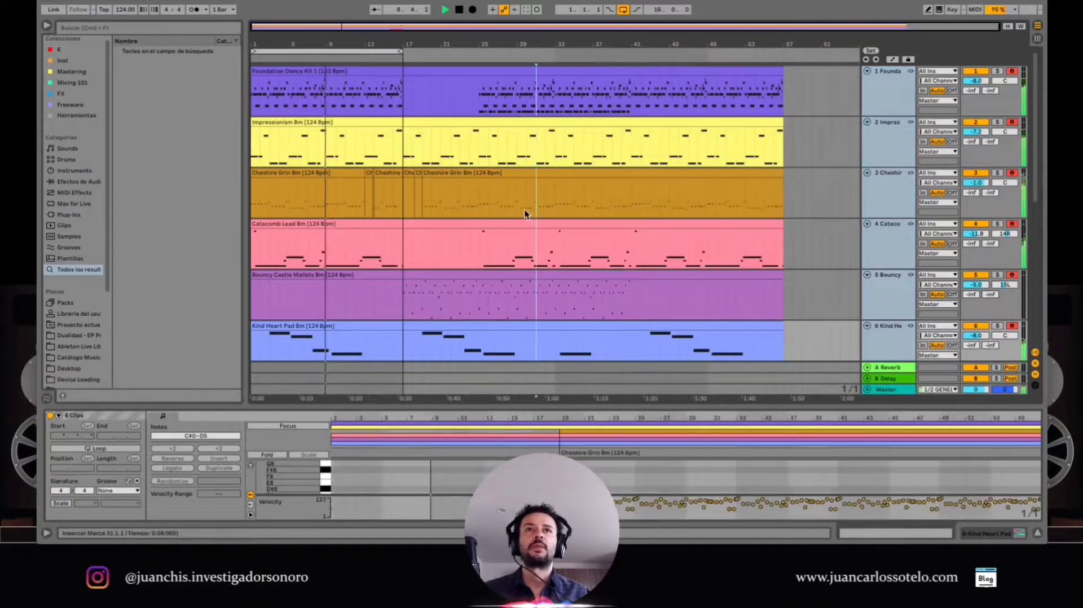
- Try to delete bars 26 to 38 across the linked tracks, undo it, and select all the linked clips
{"action": "left_click_drag", "start_coordinate": [489, 207], "coordinate": [598, 204]}
{"action": "key", "text": "Delete"}
{"action": "key", "text": "ctrl+z"}
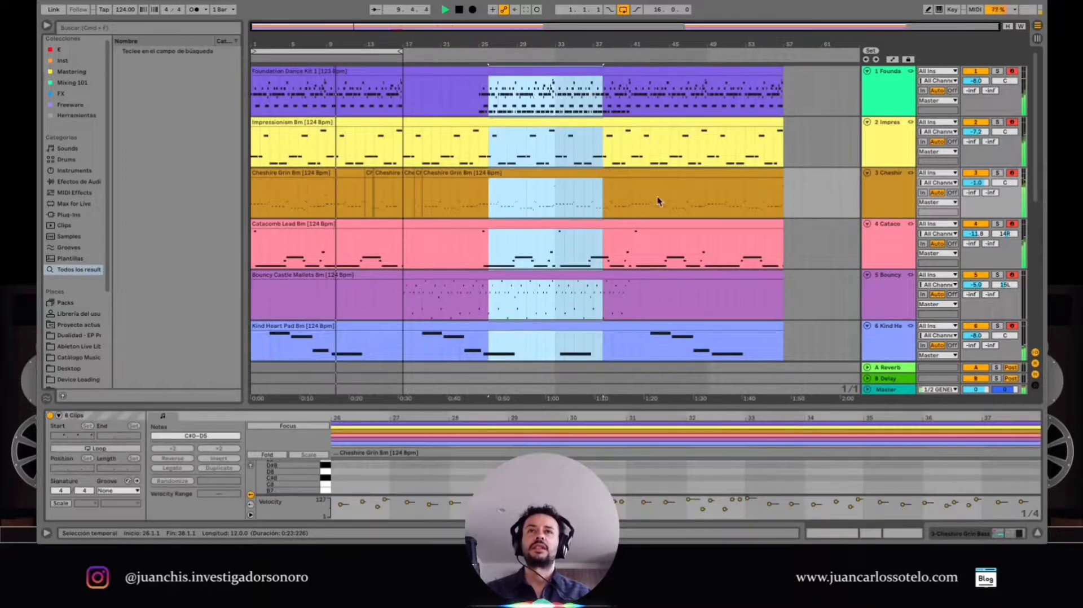
{"action": "left_click", "coordinate": [612, 206]}
{"action": "left_click", "coordinate": [577, 274]}
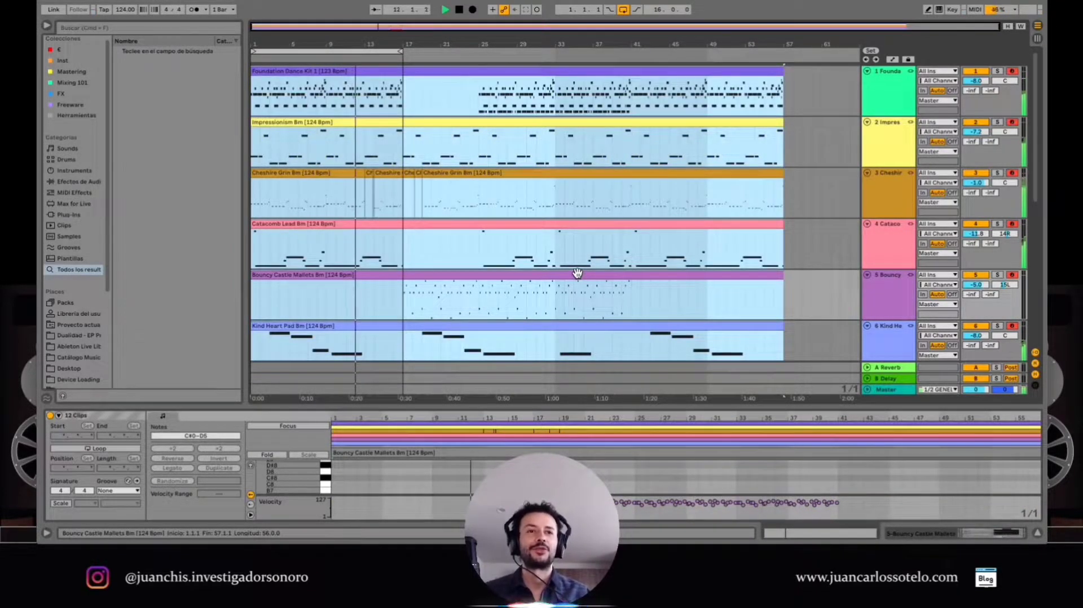
- Switch to Session View, select the 2 Impressionism track and show the per-track CPU load meters
{"action": "key", "text": "Tab"}
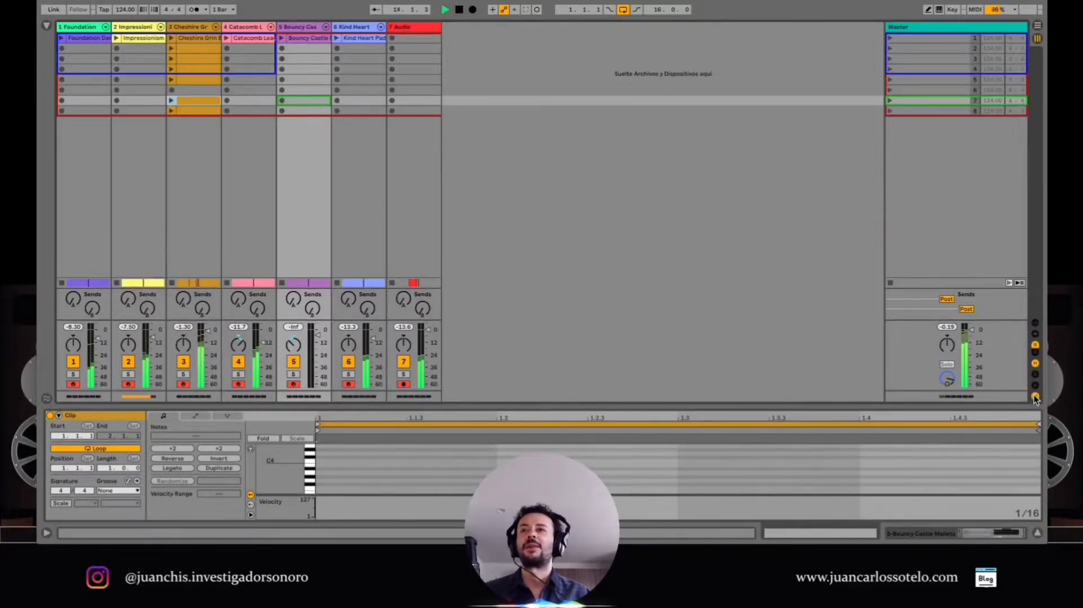
{"action": "left_click", "coordinate": [141, 29]}
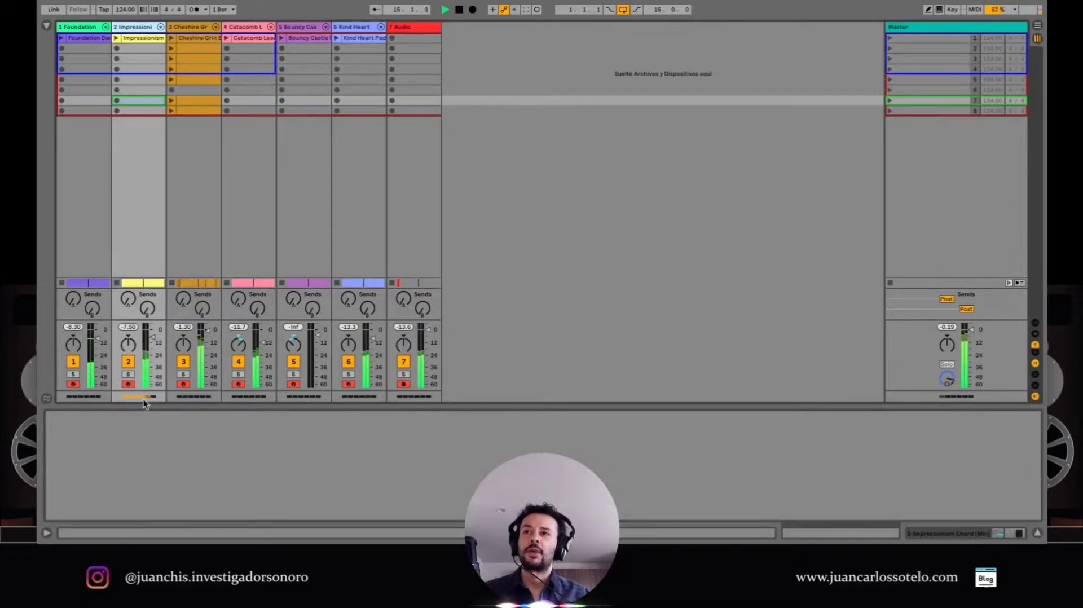
{"action": "left_click", "coordinate": [1035, 397]}
{"action": "left_click", "coordinate": [1035, 397]}
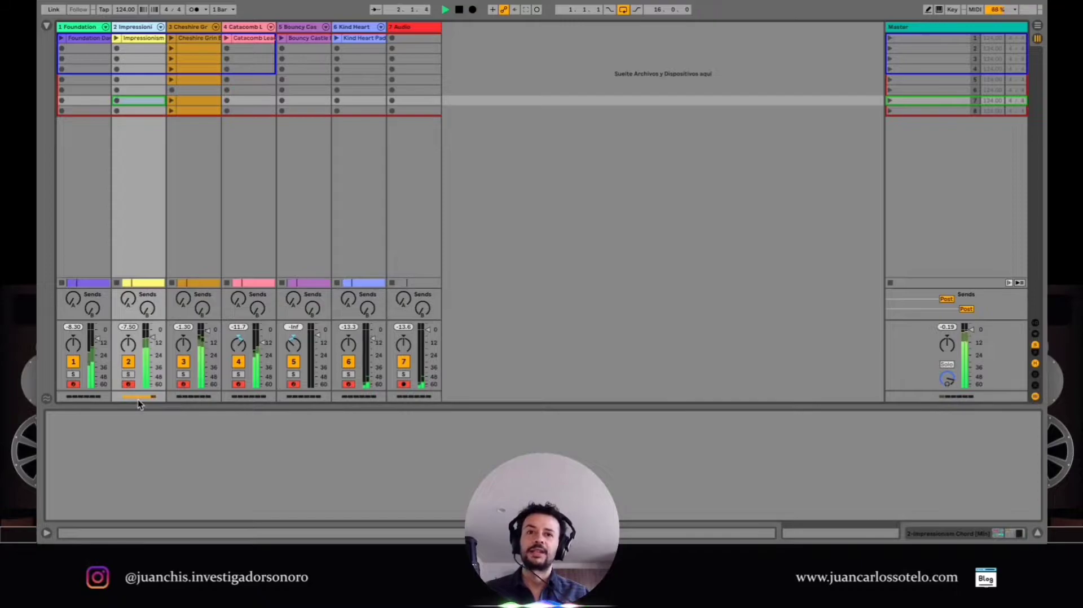
- Show the Impressionism track's device chain and expand the Impressionism Chord rack to 16 macros
{"action": "double_click", "coordinate": [137, 27]}
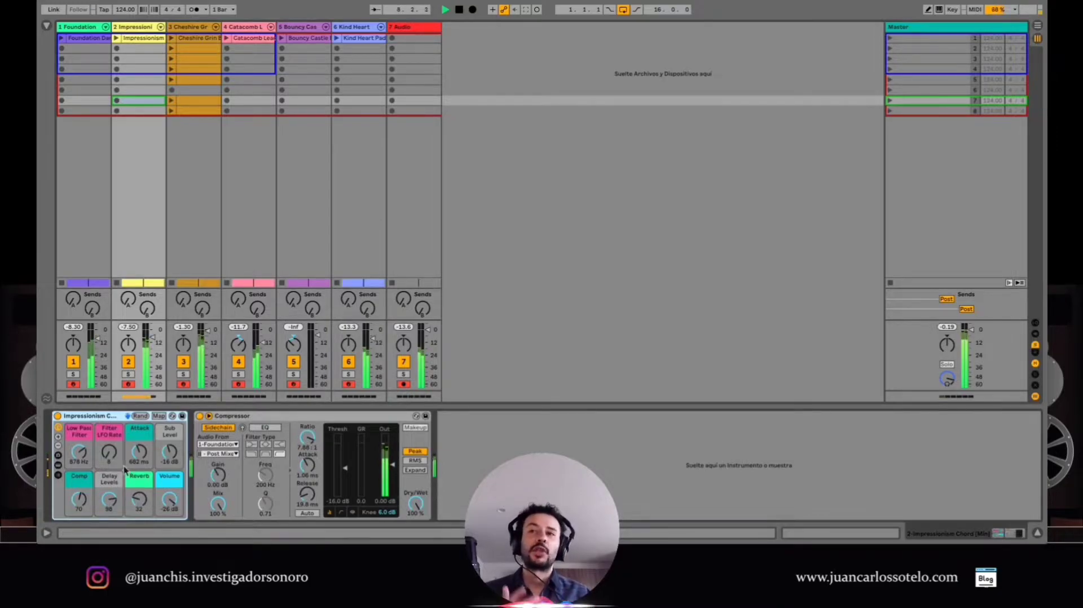
{"action": "left_click", "coordinate": [58, 438]}
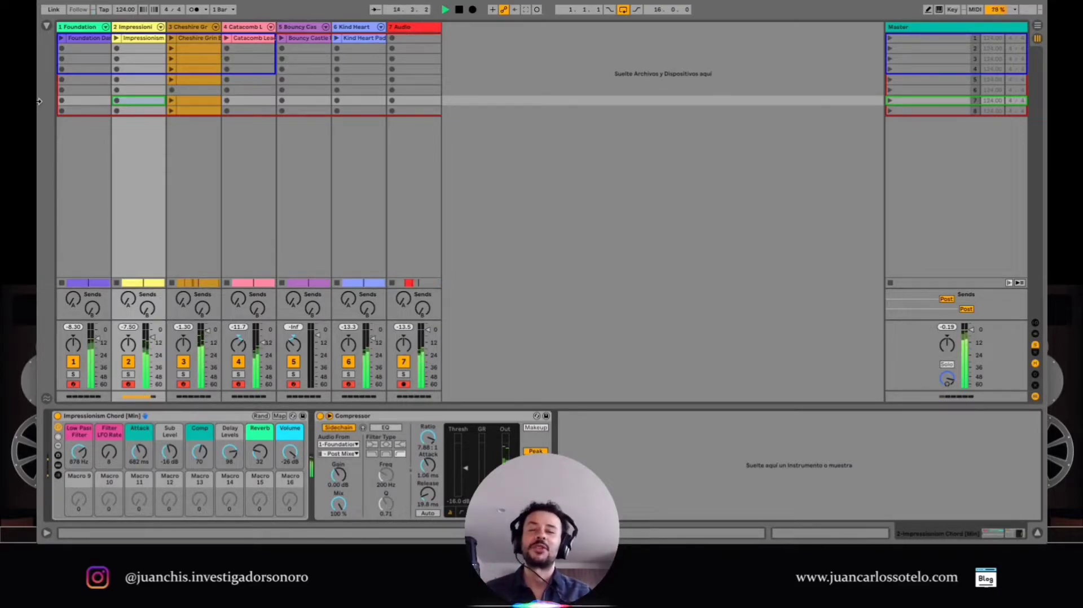
- Find Chorus-Ensemble in the browser, add it to the Impressionism track and solo the track
{"action": "key", "text": "ctrl+alt+b"}
{"action": "type", "text": "choruse ens"}
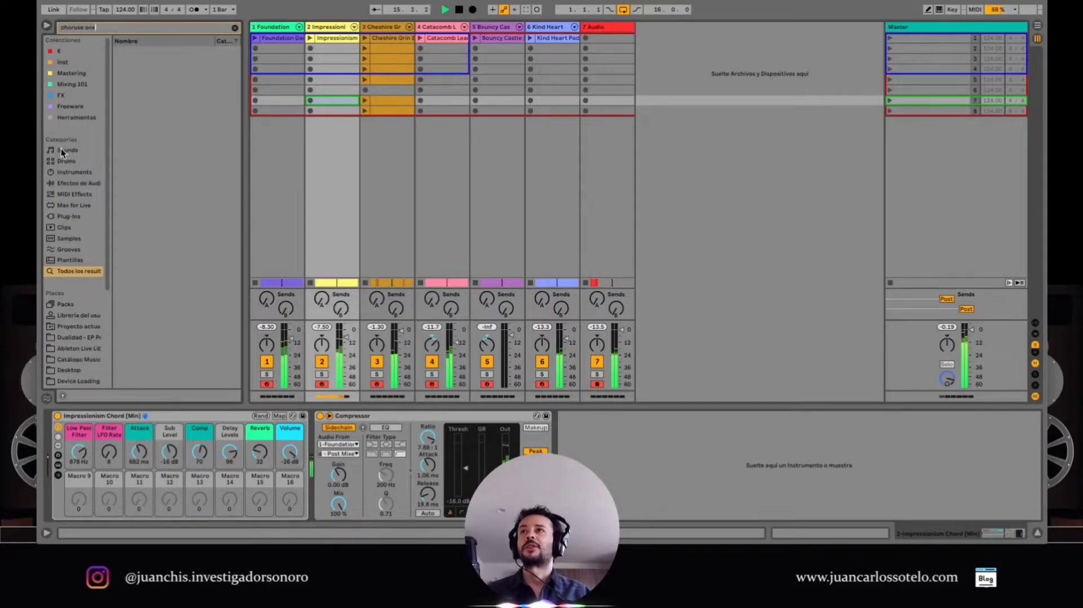
{"action": "key", "text": "BackSpace"}
{"action": "key", "text": "BackSpace"}
{"action": "key", "text": "BackSpace"}
{"action": "key", "text": "BackSpace"}
{"action": "key", "text": "BackSpace"}
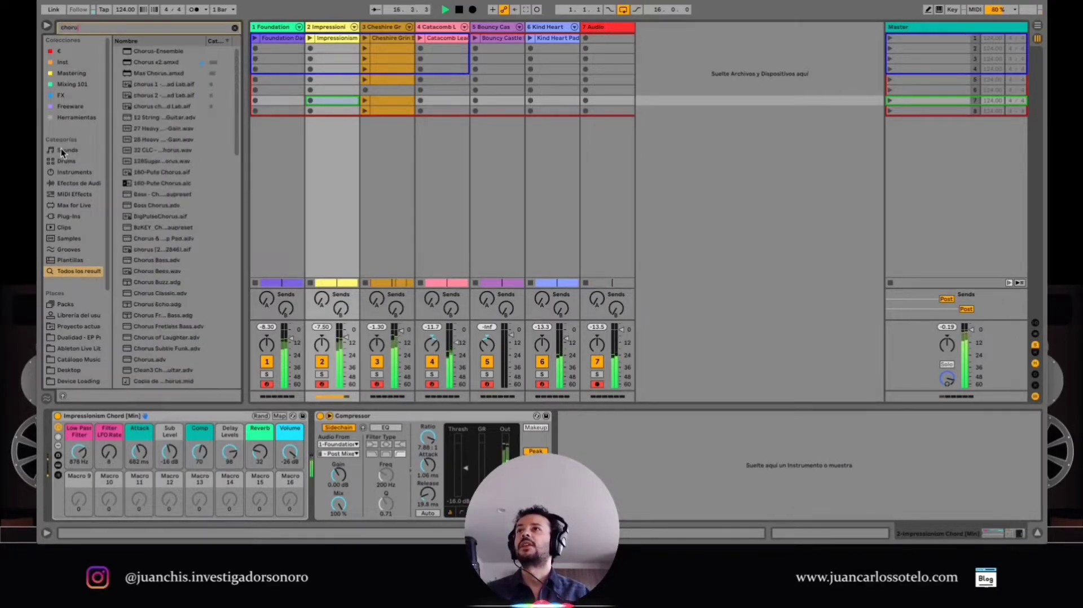
{"action": "type", "text": "en"}
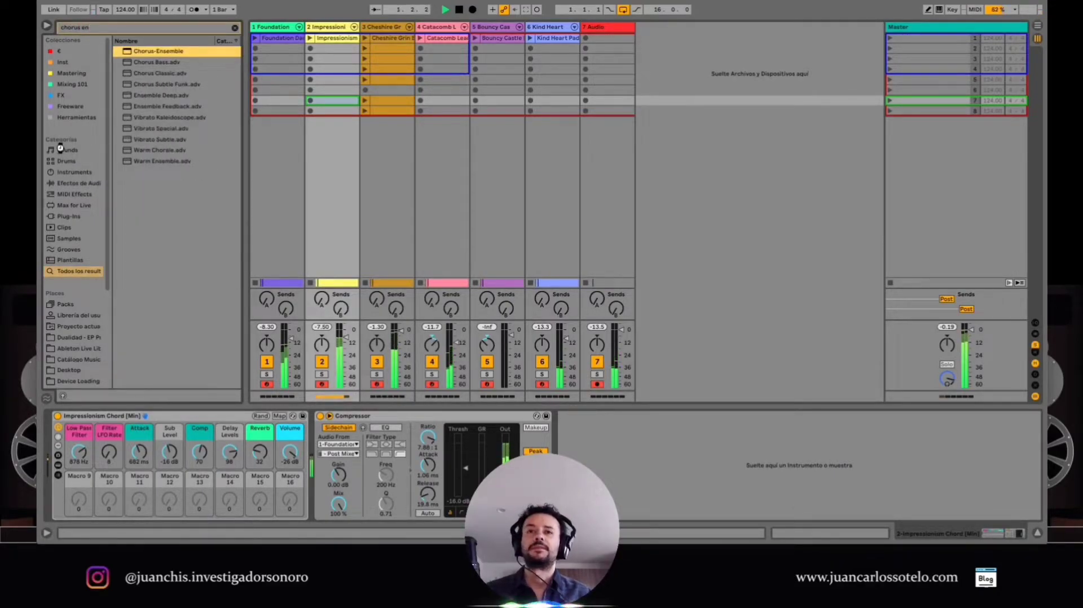
{"action": "key", "text": "Return"}
{"action": "key", "text": "s"}
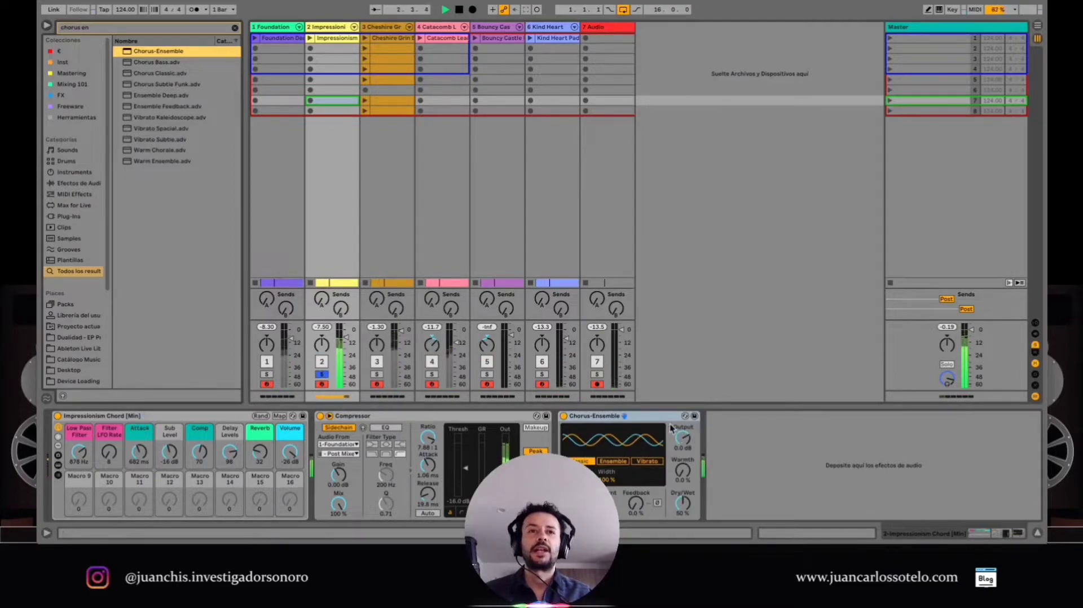
- Set Chorus-Ensemble to Ensemble mode with 75% dry/wet, 2.2% warmth, 100% amount, 0.21 Hz rate and some added feedback
{"action": "double_click", "coordinate": [468, 416]}
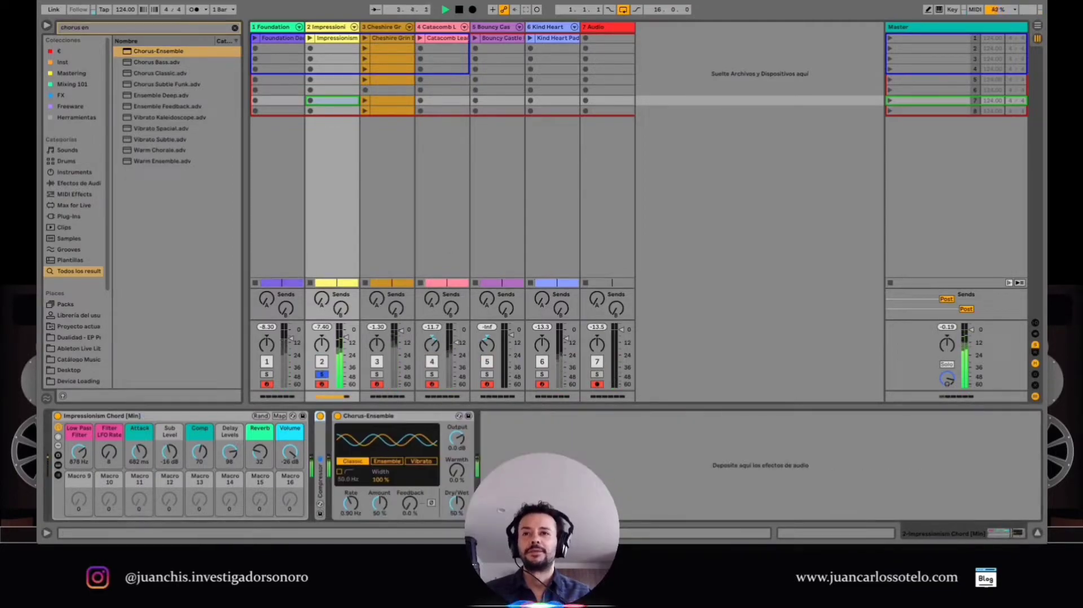
{"action": "left_click_drag", "start_coordinate": [457, 503], "coordinate": [456, 500]}
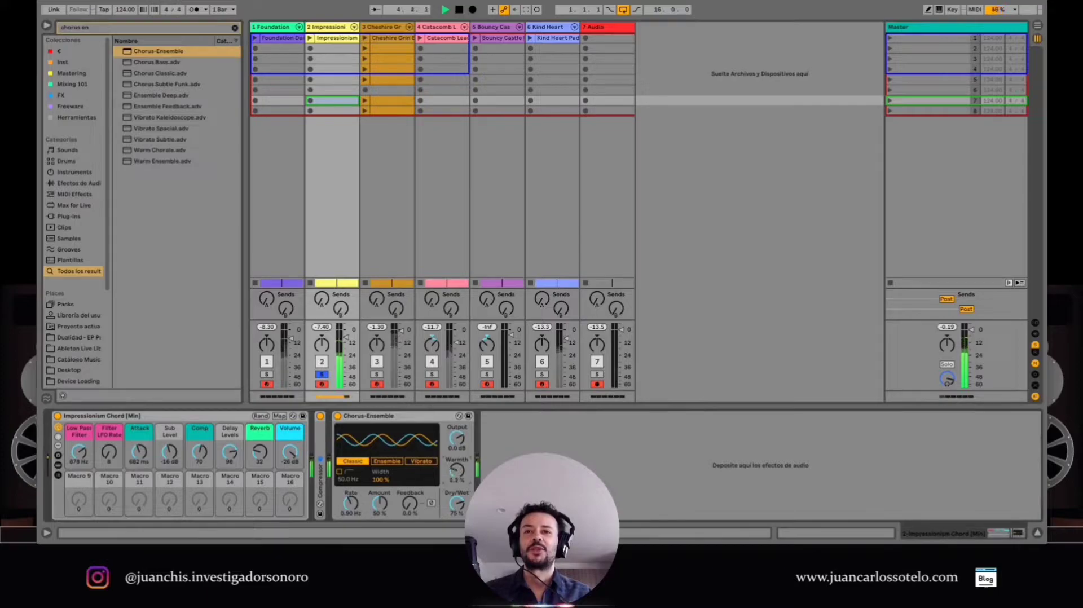
{"action": "left_click", "coordinate": [386, 461]}
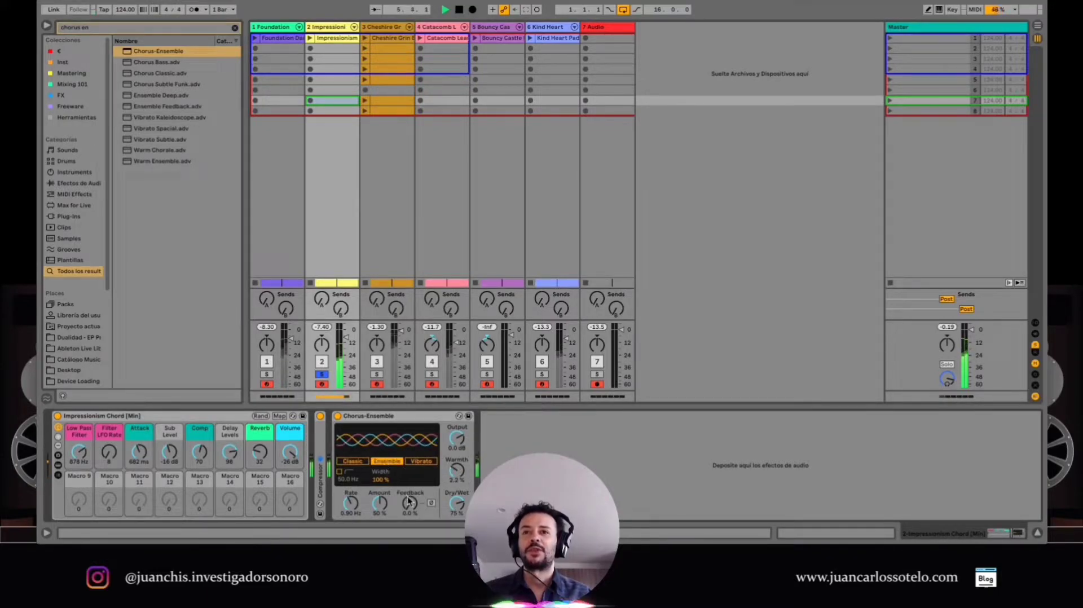
{"action": "left_click_drag", "start_coordinate": [410, 502], "coordinate": [409, 486]}
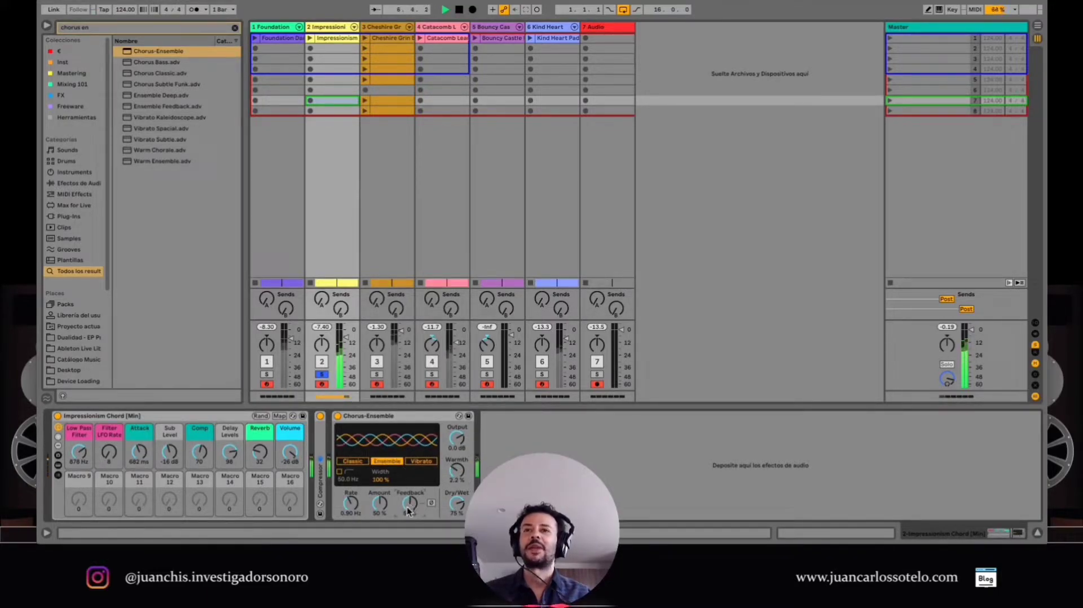
{"action": "left_click_drag", "start_coordinate": [380, 504], "coordinate": [380, 468]}
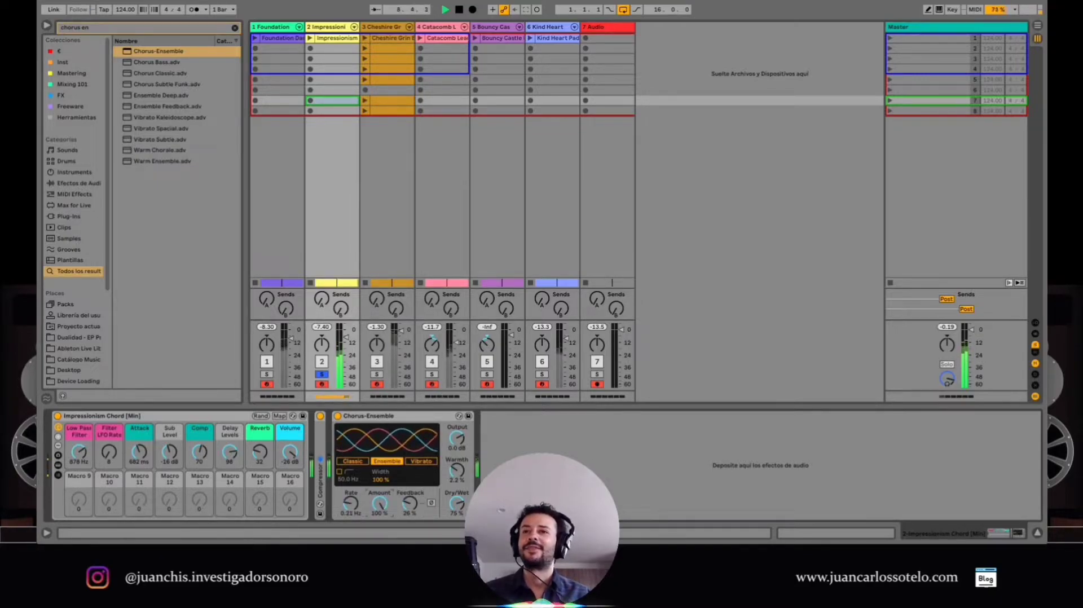
- Turn off Chorus-Ensemble and add Phaser-Flanger after it on the Impressionism track
{"action": "left_click", "coordinate": [337, 415]}
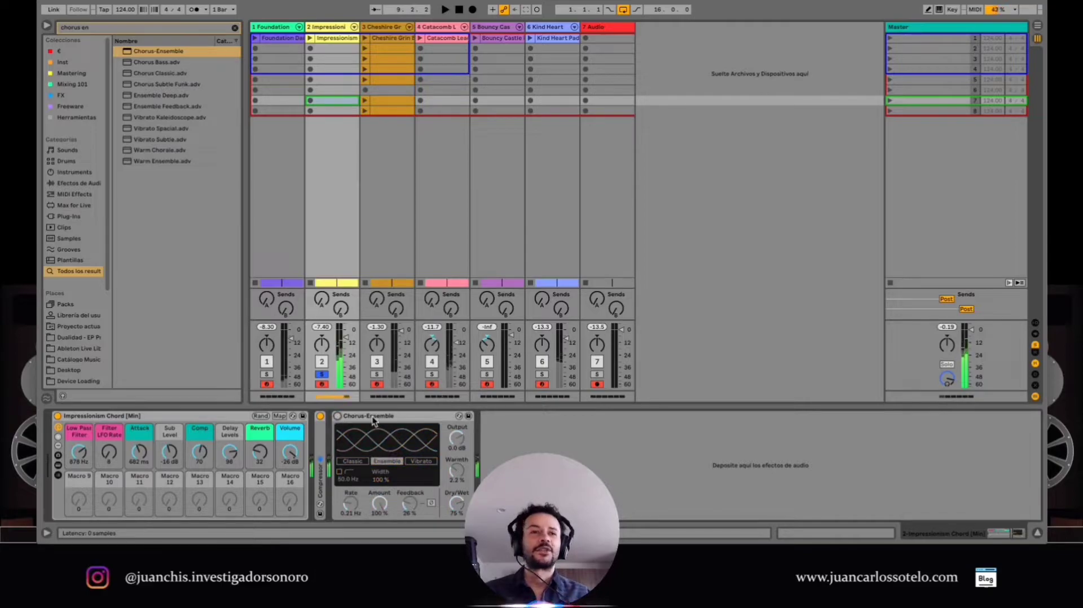
{"action": "type", "text": "phaser"}
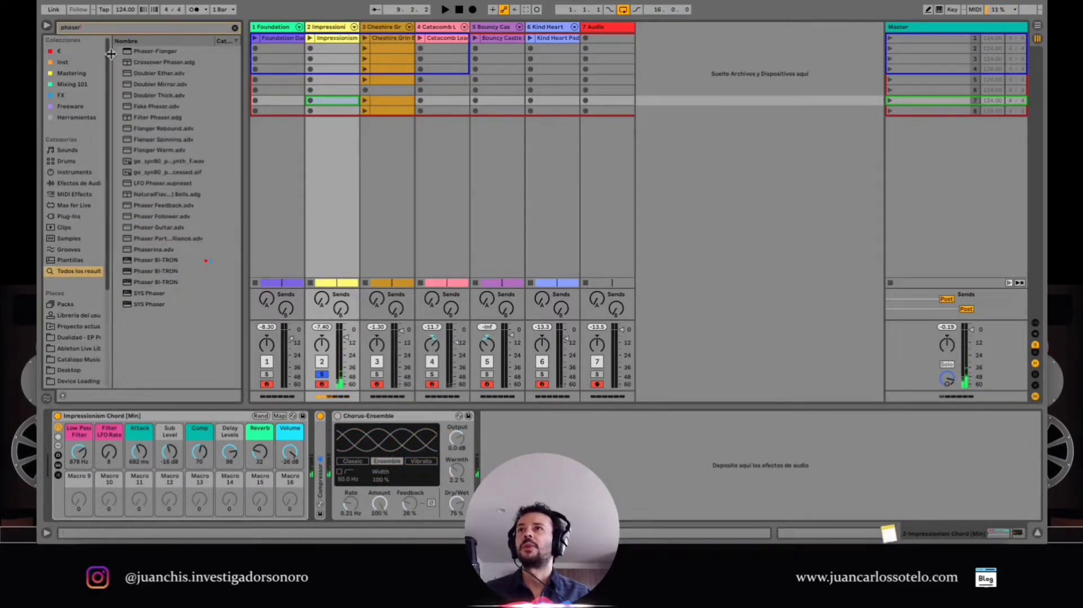
{"action": "left_click", "coordinate": [156, 51]}
{"action": "left_click_drag", "start_coordinate": [431, 273], "coordinate": [620, 434]}
- Start playback and loop eight bars of the arrangement from bar 25, returning to Session View
{"action": "key", "text": "space"}
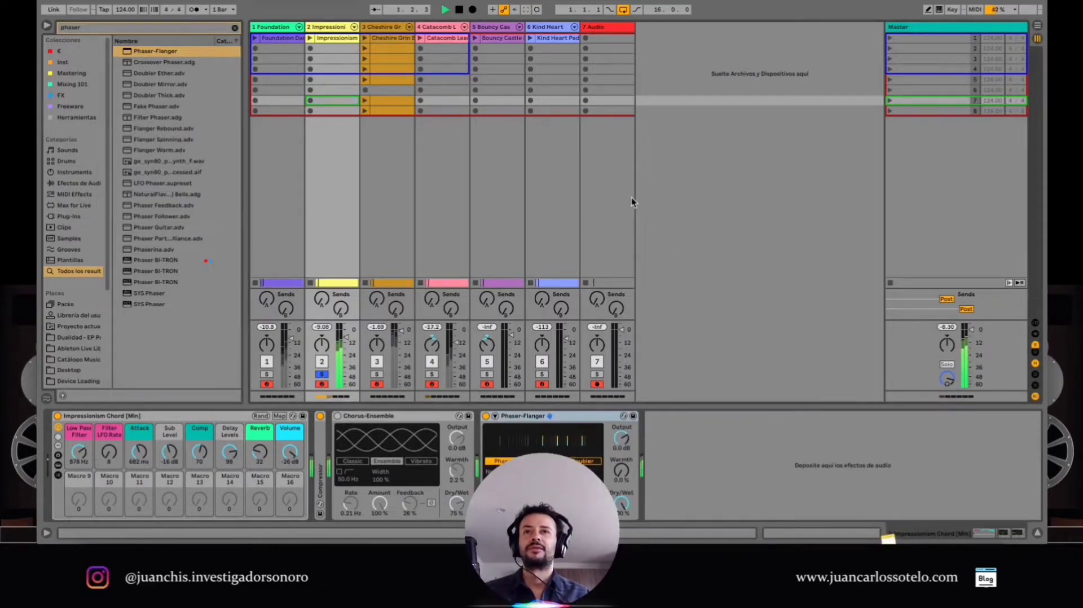
{"action": "key", "text": "Tab"}
{"action": "left_click_drag", "start_coordinate": [480, 149], "coordinate": [554, 149]}
{"action": "key", "text": "ctrl+l"}
{"action": "key", "text": "Tab"}
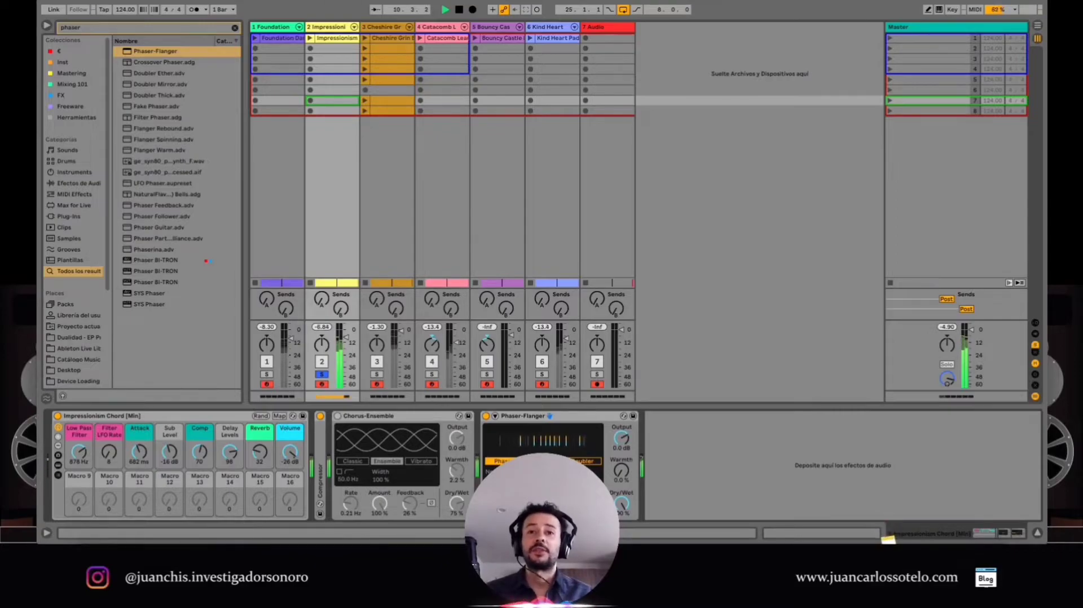
- Set Phaser-Flanger's warmth to 32% and dry/wet to 71%, and turn the effect off
{"action": "left_click_drag", "start_coordinate": [621, 471], "coordinate": [621, 448]}
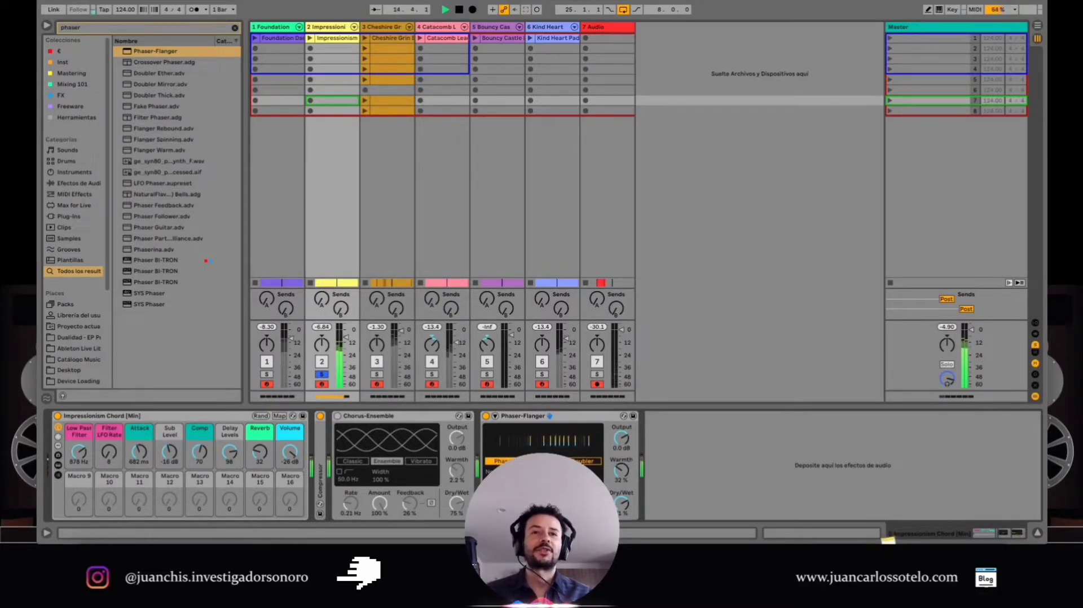
{"action": "left_click", "coordinate": [486, 417]}
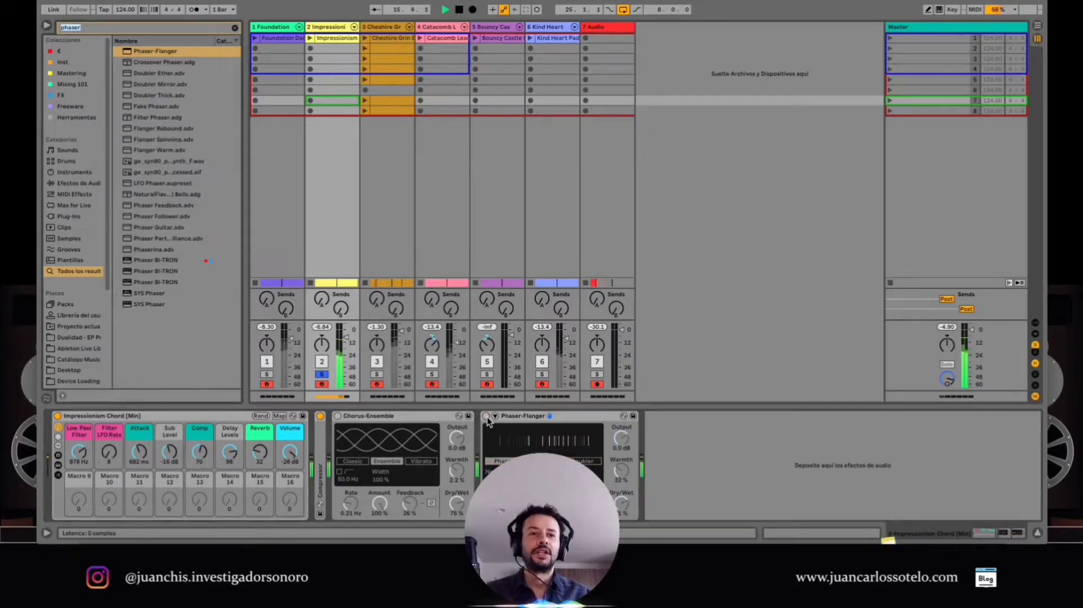
- Add Spectral Time to the end of the Impressionism chain and collapse the devices before it
{"action": "type", "text": "spectral"}
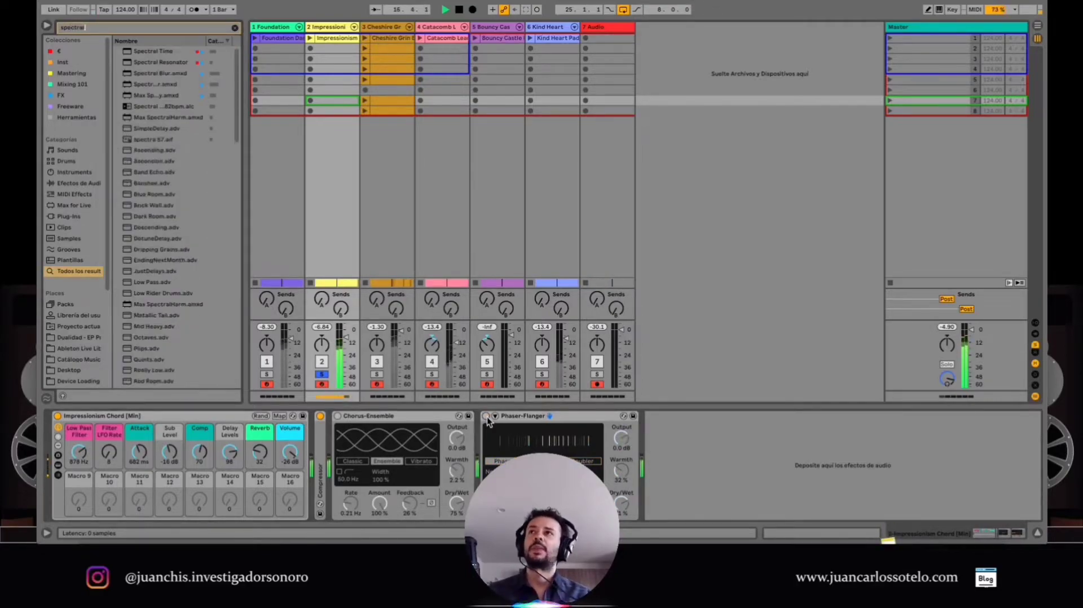
{"action": "key", "text": "Return"}
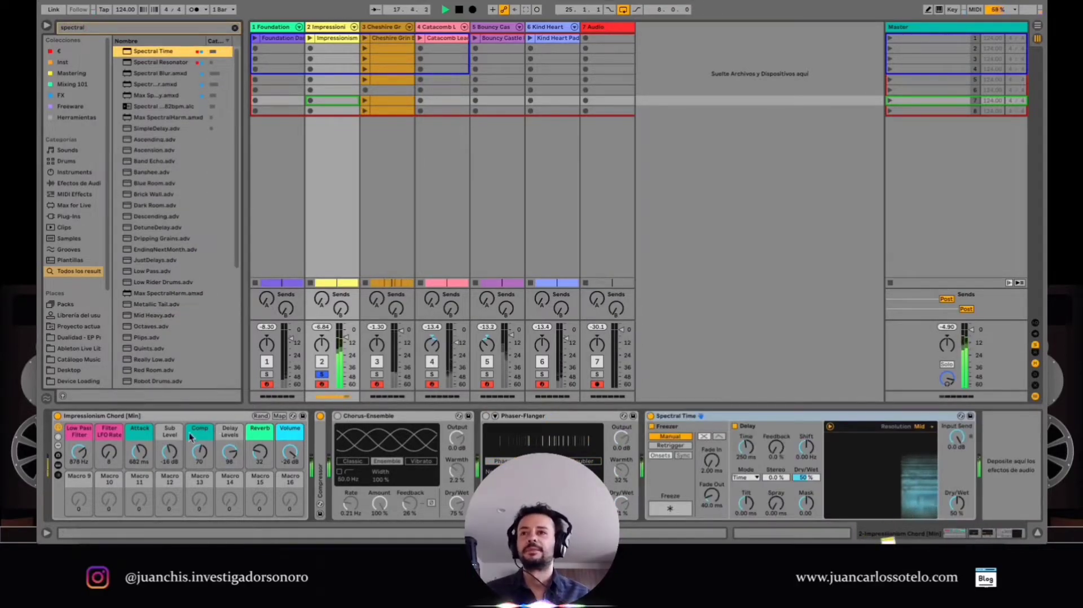
{"action": "double_click", "coordinate": [194, 416]}
{"action": "double_click", "coordinate": [179, 416]}
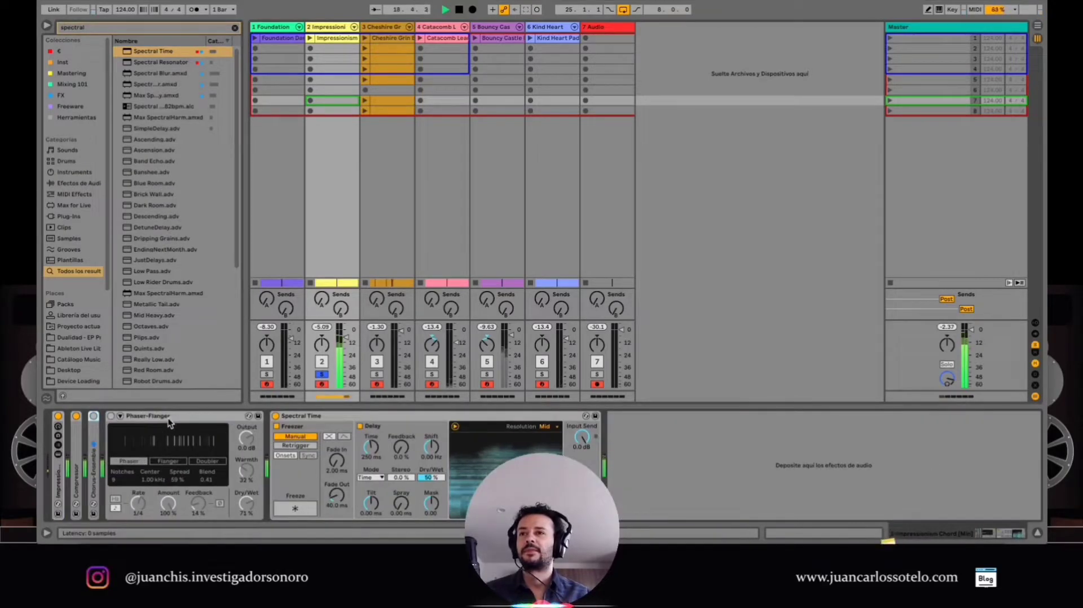
{"action": "double_click", "coordinate": [168, 417]}
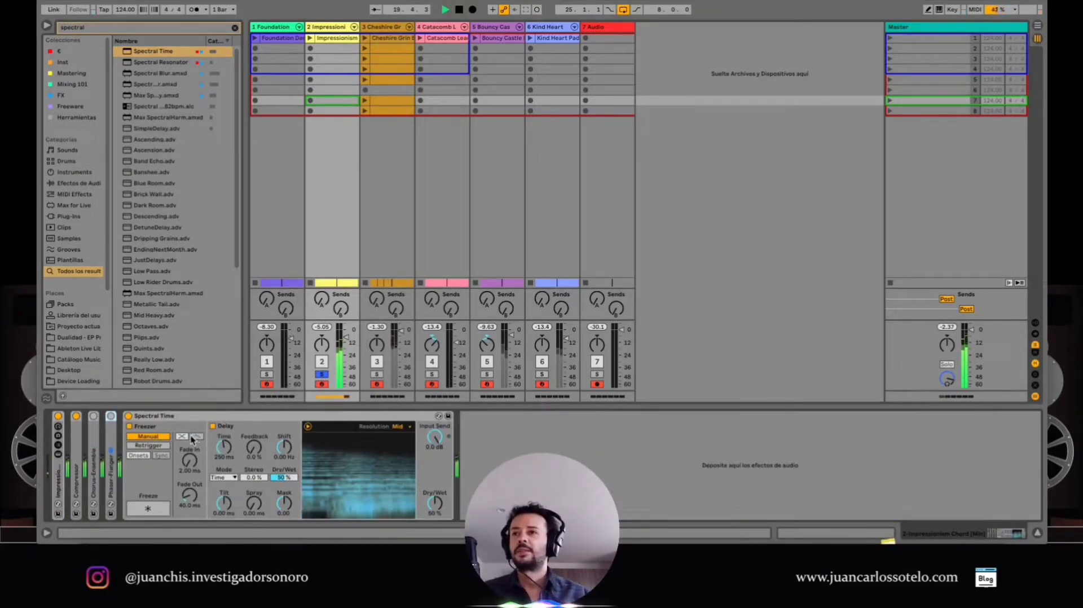
- Freeze the sound in Spectral Time at 67% dry/wet and set its delay time to 139 ms, shift 400 Hz, spray 276 ms and tilt -313 ms
{"action": "left_click_drag", "start_coordinate": [220, 451], "coordinate": [254, 417]}
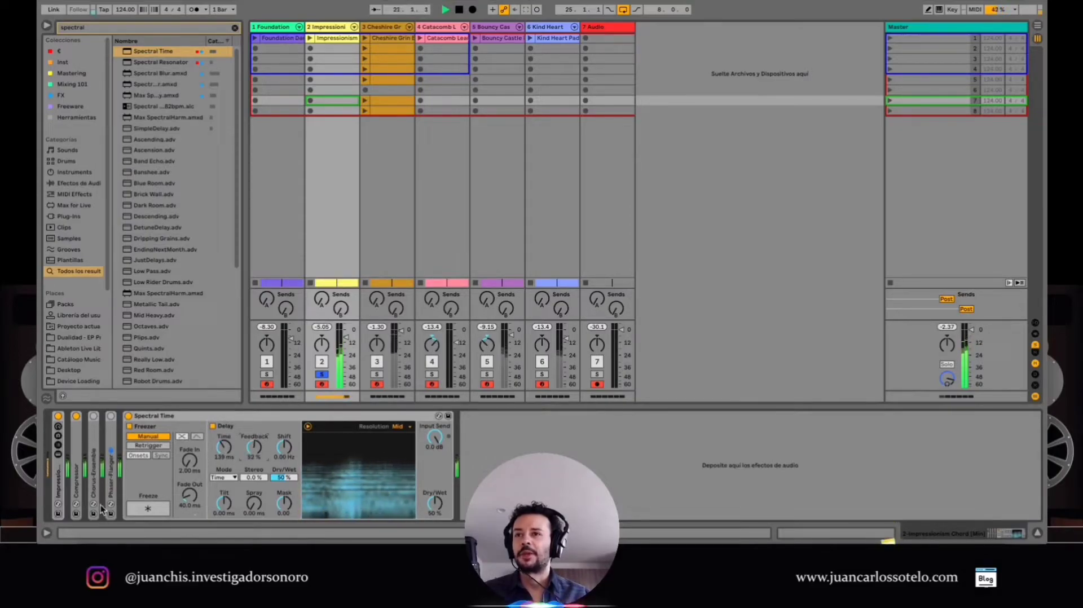
{"action": "left_click", "coordinate": [144, 510]}
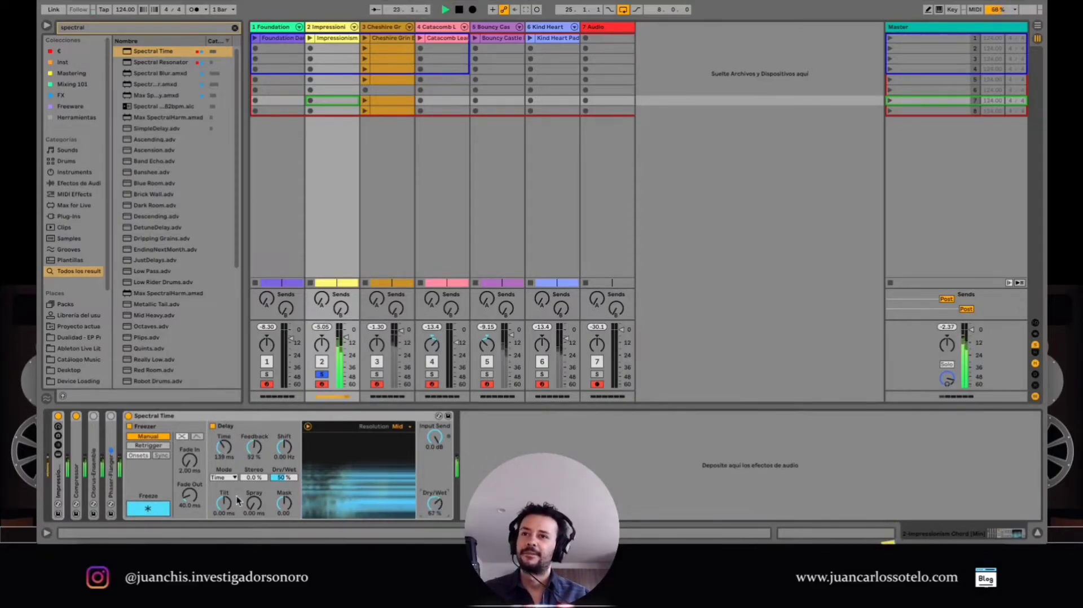
{"action": "mouse_move", "coordinate": [285, 447]}
{"action": "left_mouse_down"}
{"action": "mouse_move", "coordinate": [284, 458]}
{"action": "mouse_move", "coordinate": [284, 449]}
{"action": "left_mouse_up"}
{"action": "mouse_move", "coordinate": [285, 504]}
{"action": "left_mouse_down"}
{"action": "mouse_move", "coordinate": [285, 471]}
{"action": "mouse_move", "coordinate": [255, 485]}
{"action": "mouse_move", "coordinate": [255, 467]}
{"action": "left_mouse_up"}
{"action": "left_click_drag", "start_coordinate": [221, 501], "coordinate": [222, 510]}
- Set the freezer fades to 1.51 s in and 3.21 s out, and the delay to 20.4 ms, 70% feedback, 100% stereo and 33% dry/wet
{"action": "left_click_drag", "start_coordinate": [190, 460], "coordinate": [189, 421]}
{"action": "left_click_drag", "start_coordinate": [189, 496], "coordinate": [189, 466]}
{"action": "left_click_drag", "start_coordinate": [254, 447], "coordinate": [284, 417]}
{"action": "left_click_drag", "start_coordinate": [254, 478], "coordinate": [223, 474]}
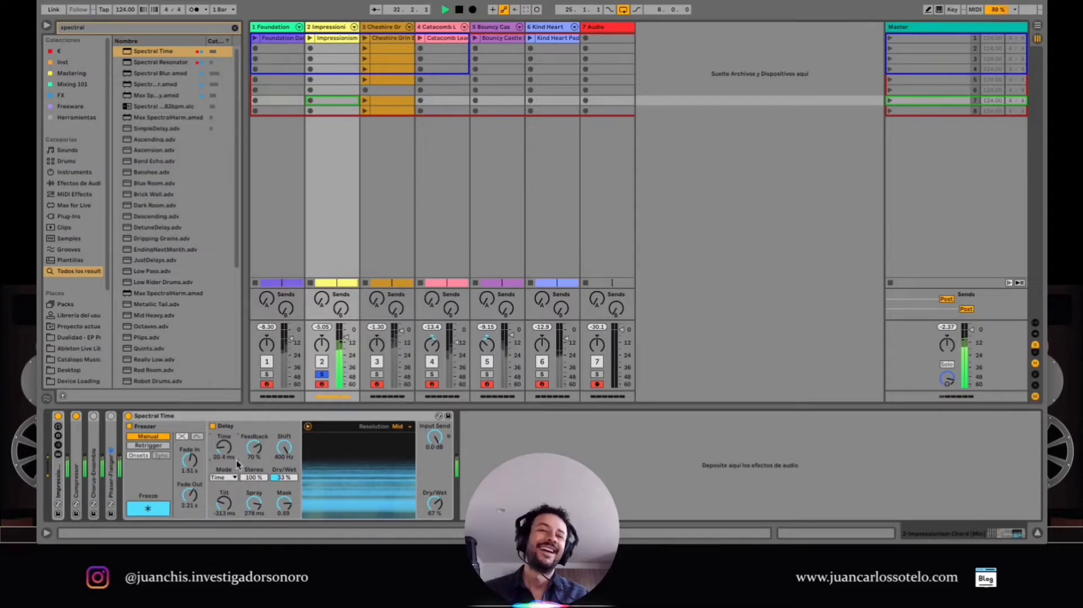
- Collapse and turn off Spectral Time, and add Spectral Resonator to the Impressionism track
{"action": "double_click", "coordinate": [246, 415]}
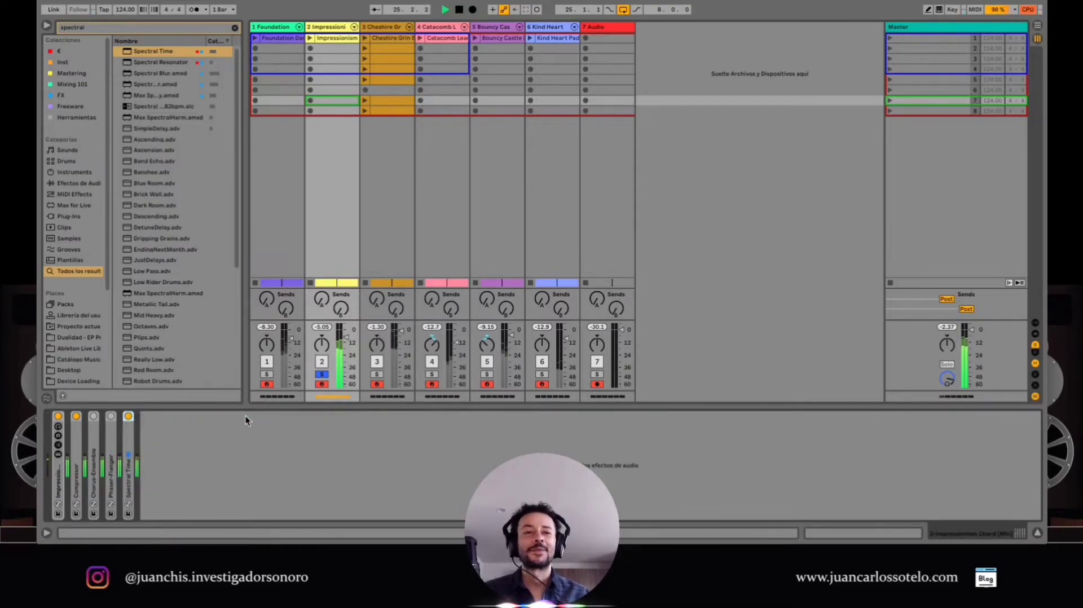
{"action": "left_click", "coordinate": [128, 416]}
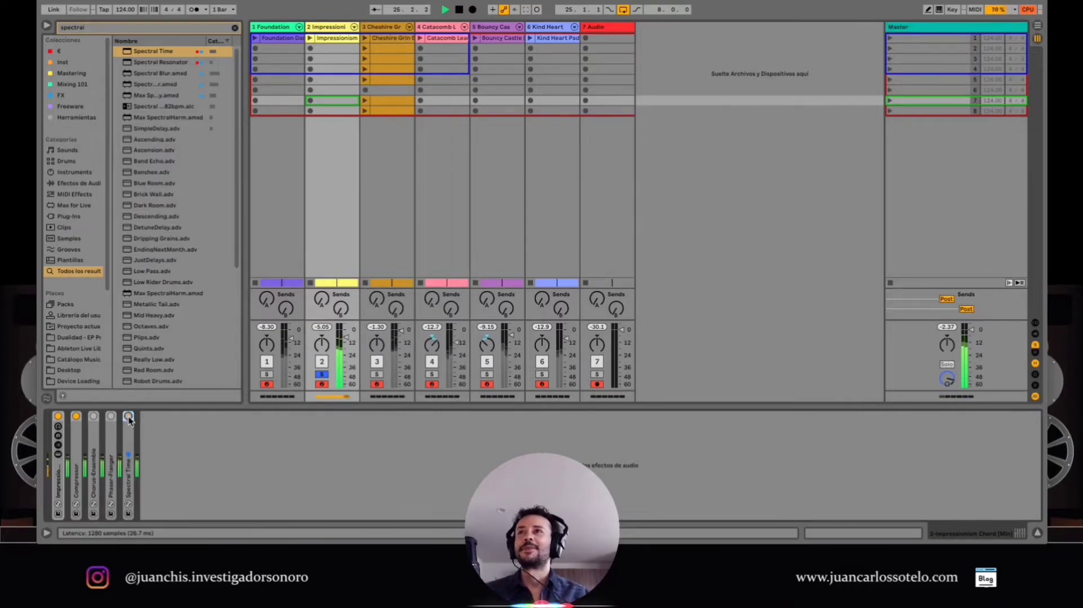
{"action": "double_click", "coordinate": [150, 63]}
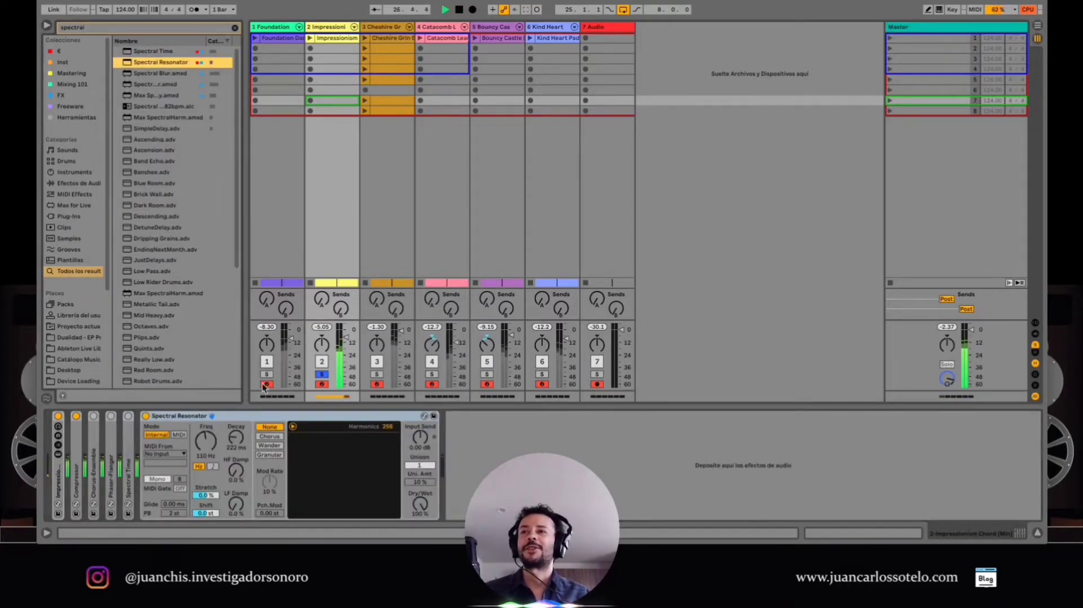
- Set Spectral Resonator to 36.1 Hz with a 1.95 s decay, and audition its Chorus, Wander and Granular modulation modes, ending on None
{"action": "left_click_drag", "start_coordinate": [203, 443], "coordinate": [237, 414]}
{"action": "left_click", "coordinate": [271, 437]}
{"action": "left_click", "coordinate": [271, 446]}
{"action": "left_click", "coordinate": [269, 455]}
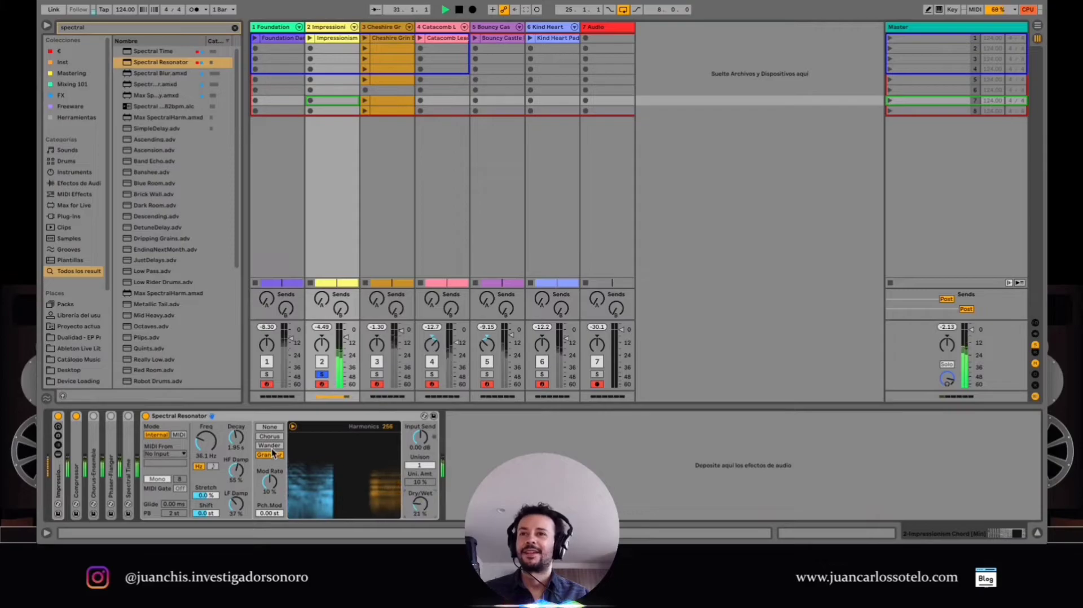
{"action": "left_click", "coordinate": [271, 437]}
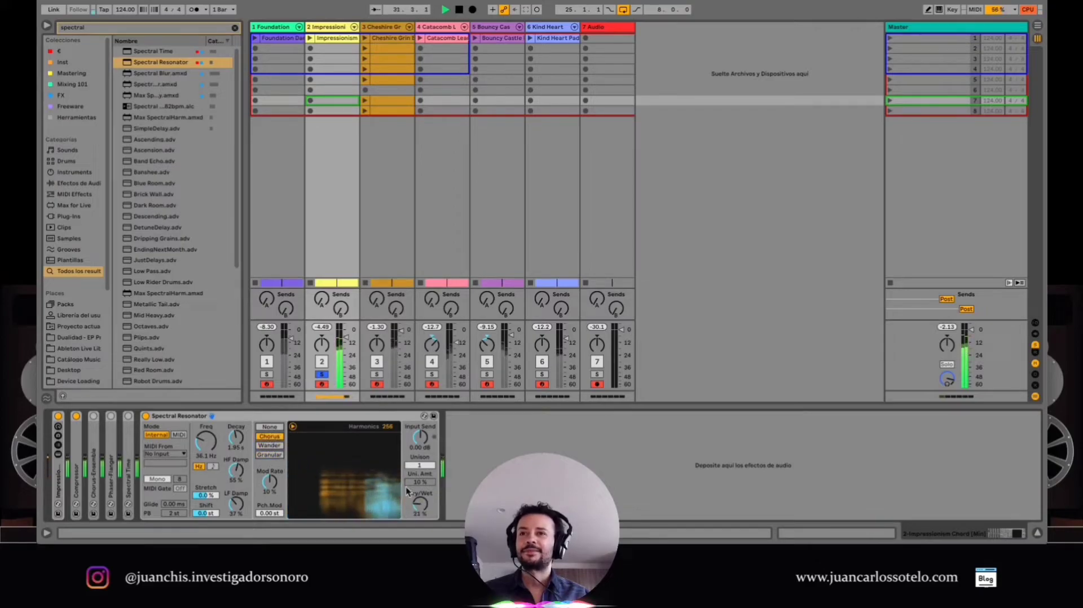
{"action": "left_click", "coordinate": [269, 427]}
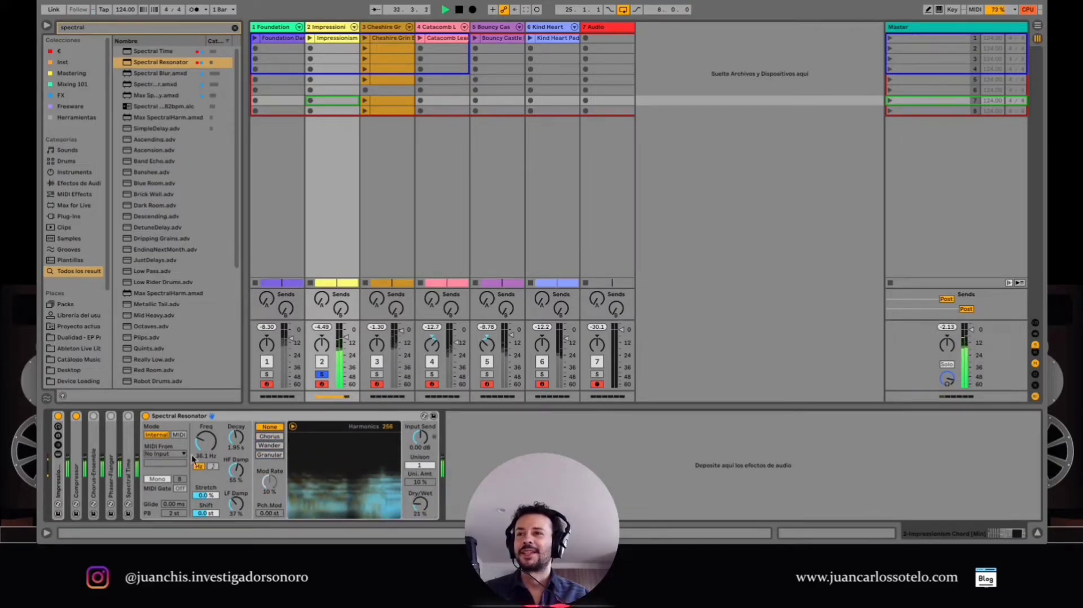
- Look through the tracks available as Spectral Resonator's MIDI source without choosing one, and collapse the device
{"action": "left_click", "coordinate": [165, 455]}
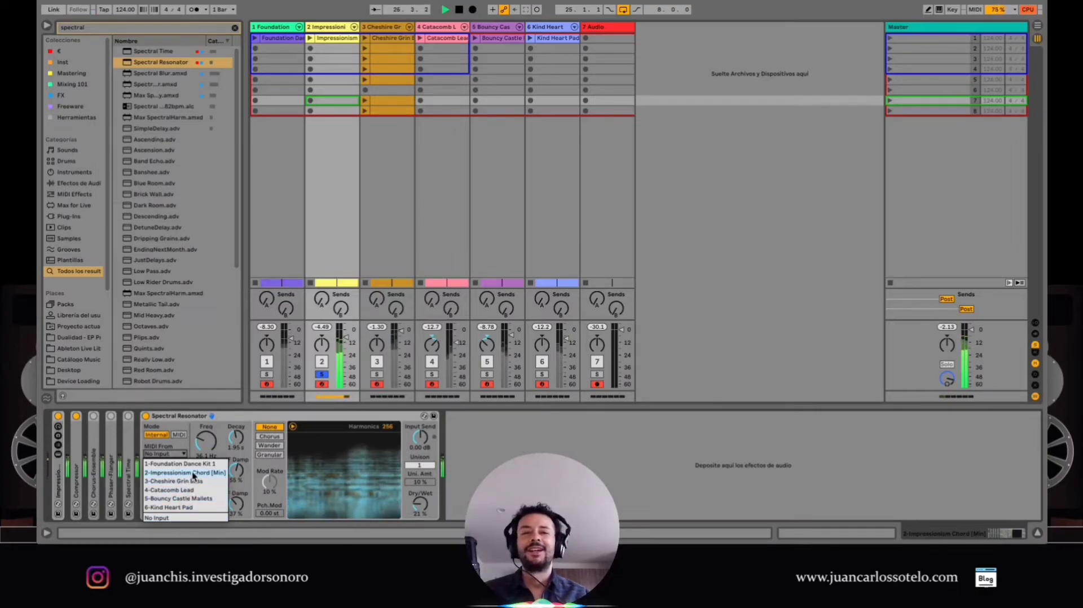
{"action": "left_click", "coordinate": [199, 417]}
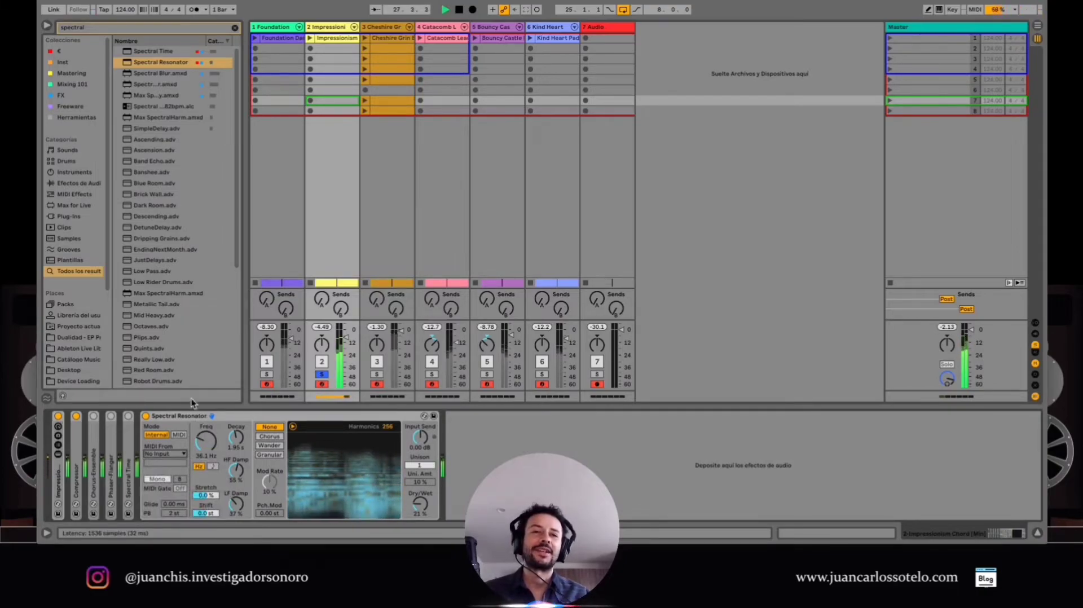
{"action": "double_click", "coordinate": [200, 416]}
- Search the browser for "reverb" and add Hybrid Reverb to the Impressionism track
{"action": "key", "text": "ctrl+f"}
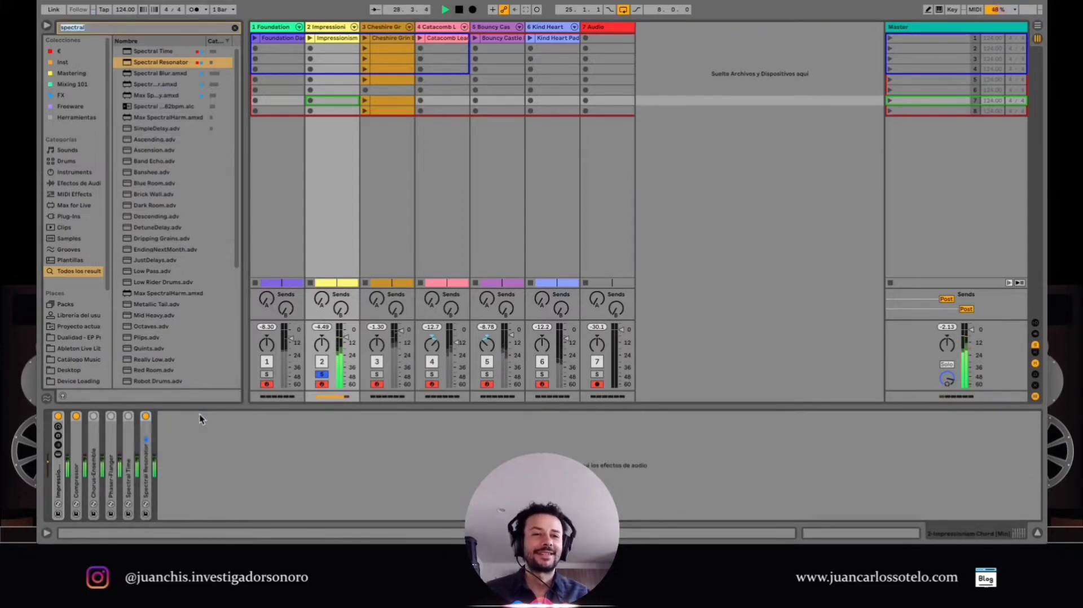
{"action": "type", "text": "reverb"}
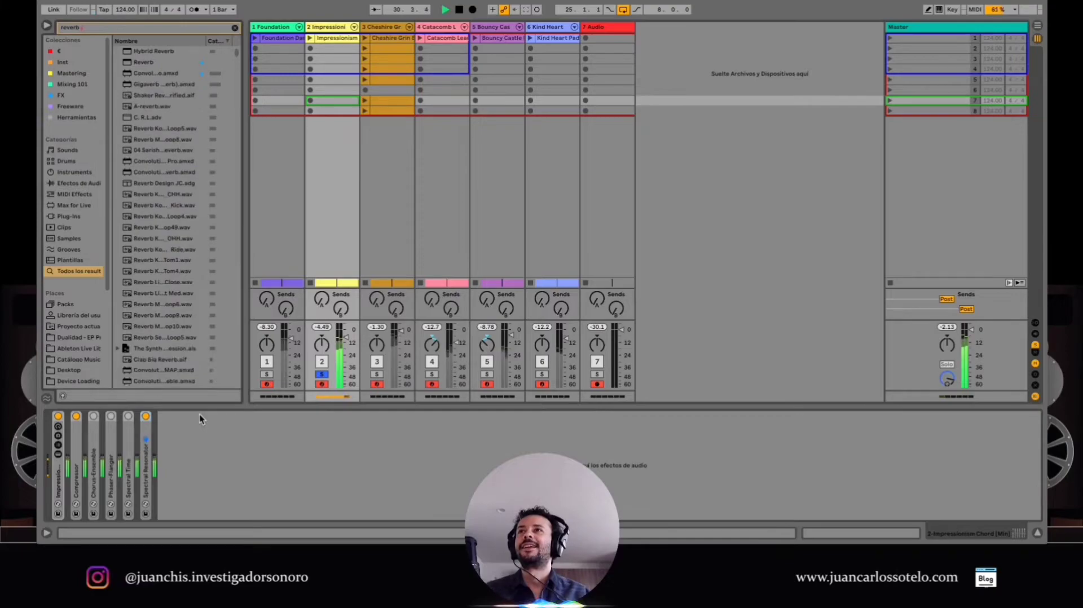
{"action": "key", "text": "Down"}
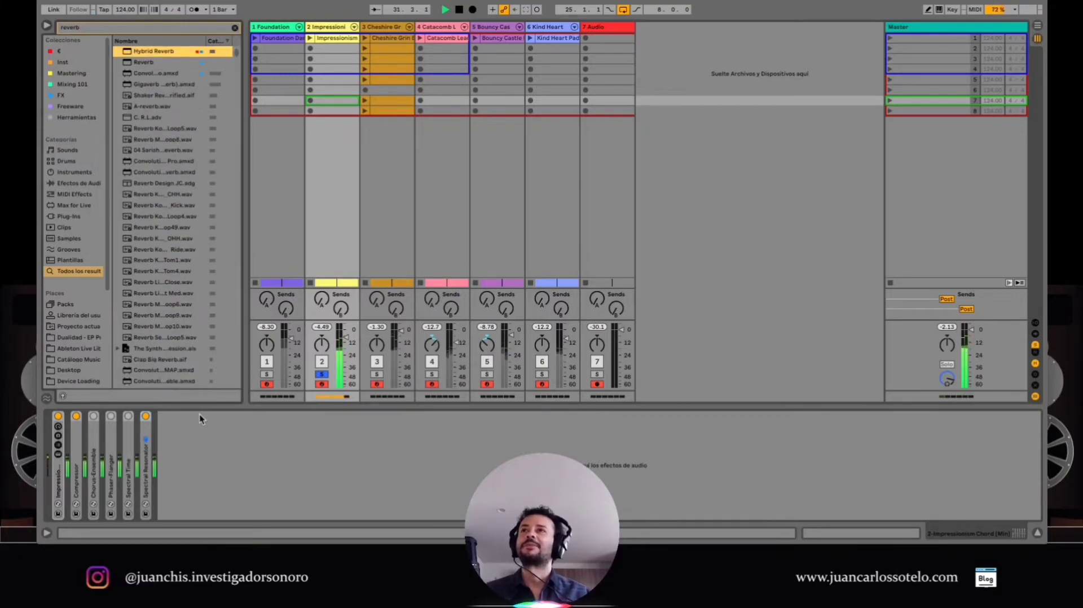
{"action": "key", "text": "Return"}
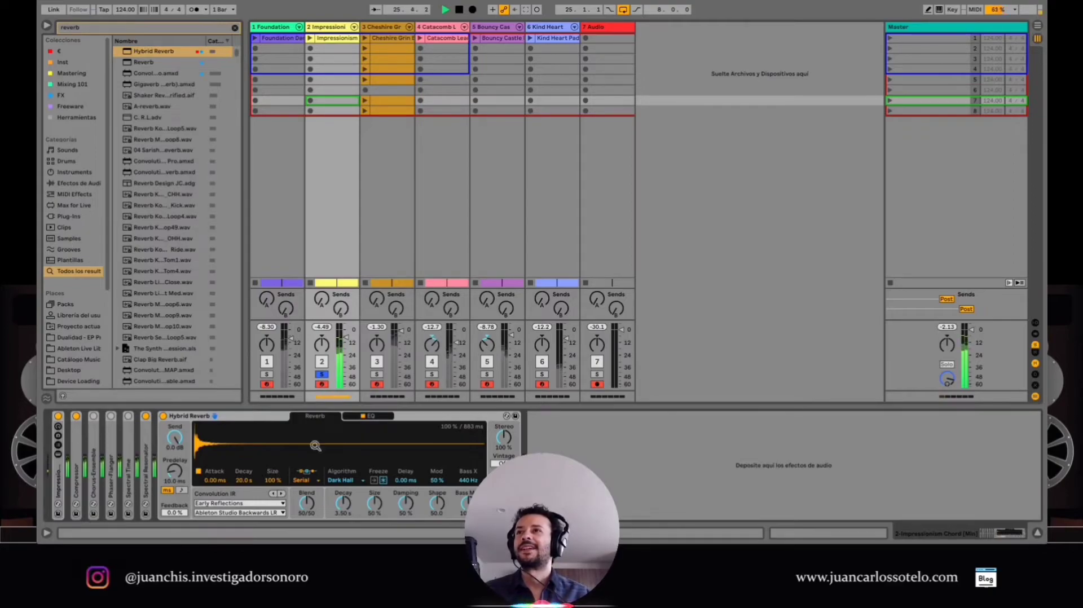
- Look through the Early Reflections impulse responses and switch Hybrid Reverb's convolution category to Chambers and Large Rooms
{"action": "left_click", "coordinate": [238, 513]}
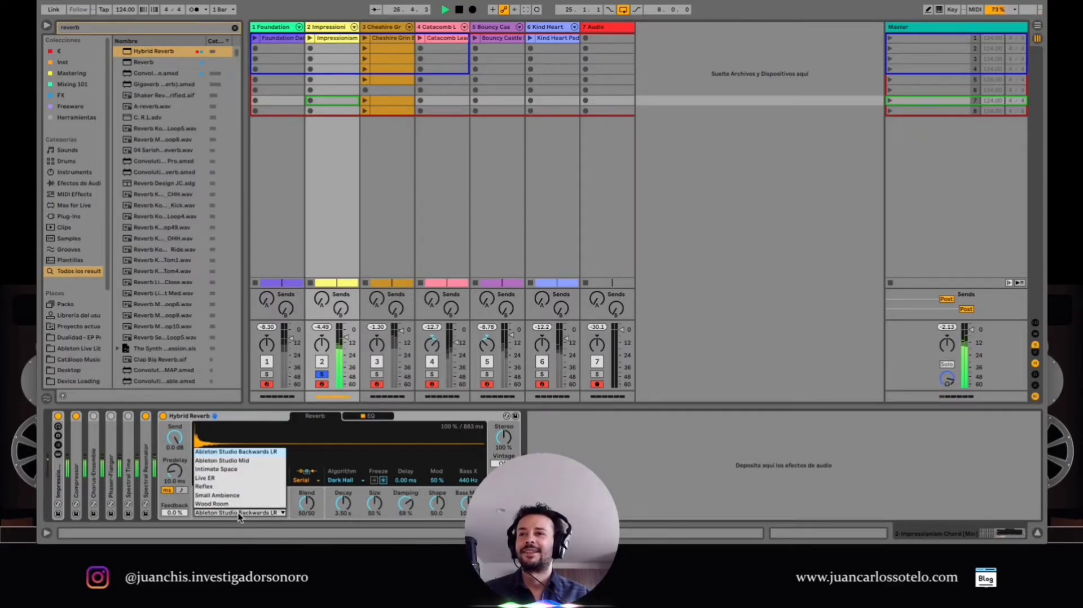
{"action": "left_click", "coordinate": [212, 523]}
{"action": "left_click", "coordinate": [221, 502]}
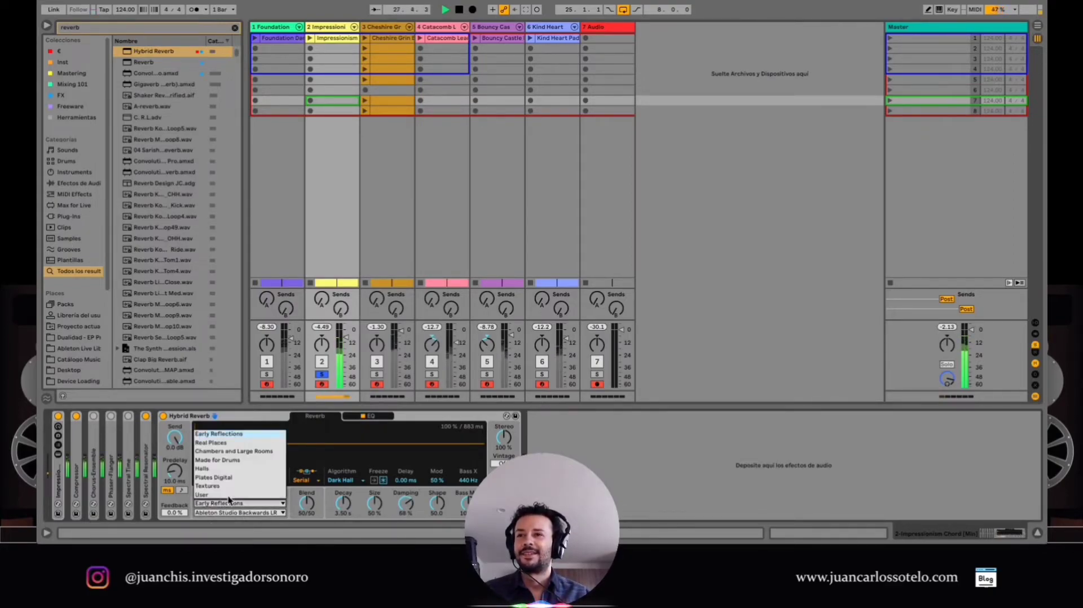
{"action": "left_click", "coordinate": [236, 450]}
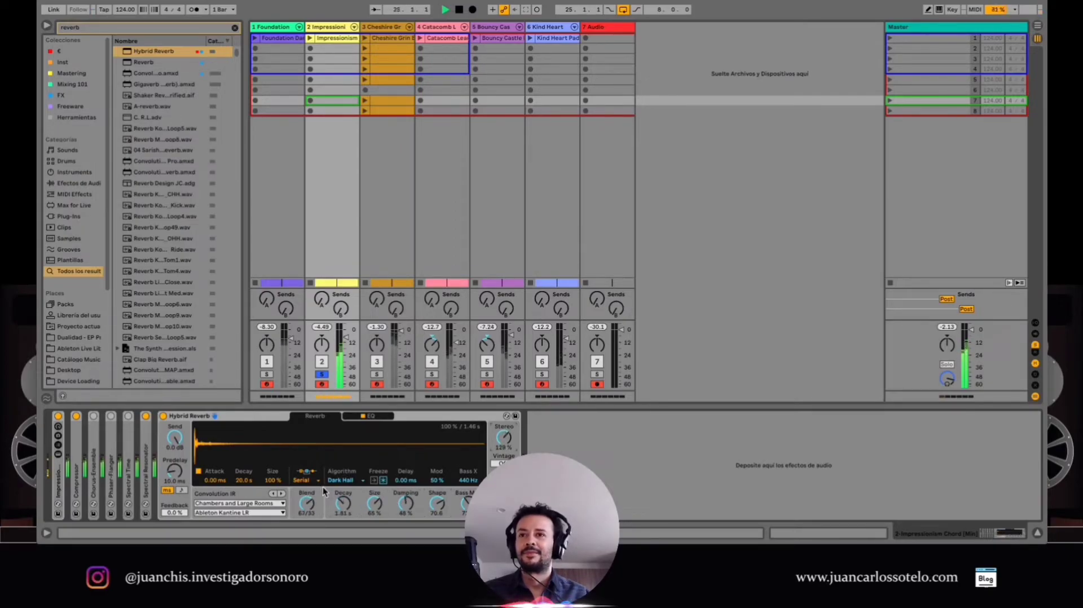
- Switch Hybrid Reverb's convolution category to Halls and set the algorithm's shape to 97.0
{"action": "left_click", "coordinate": [279, 504]}
{"action": "left_click", "coordinate": [262, 469]}
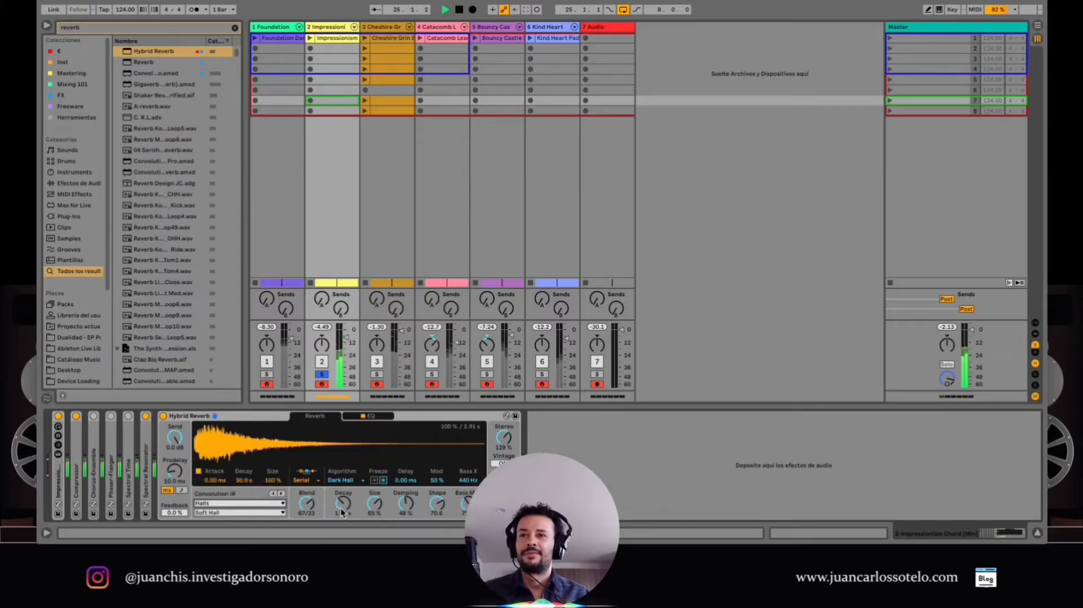
{"action": "left_click_drag", "start_coordinate": [437, 503], "coordinate": [437, 508]}
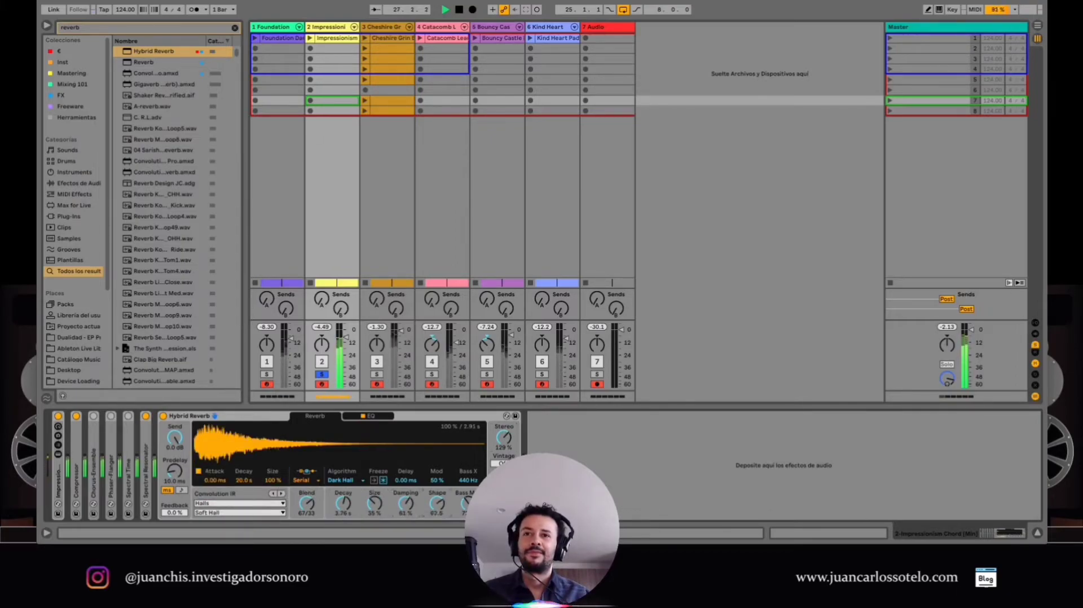
- Choose the Long Synth Hall impulse response and set Hybrid Reverb's blend to 33/67, size to 26% and damping to 82%
{"action": "left_click", "coordinate": [250, 512]}
{"action": "left_click", "coordinate": [255, 495]}
{"action": "left_click_drag", "start_coordinate": [306, 503], "coordinate": [306, 507]}
{"action": "left_click_drag", "start_coordinate": [375, 503], "coordinate": [410, 506]}
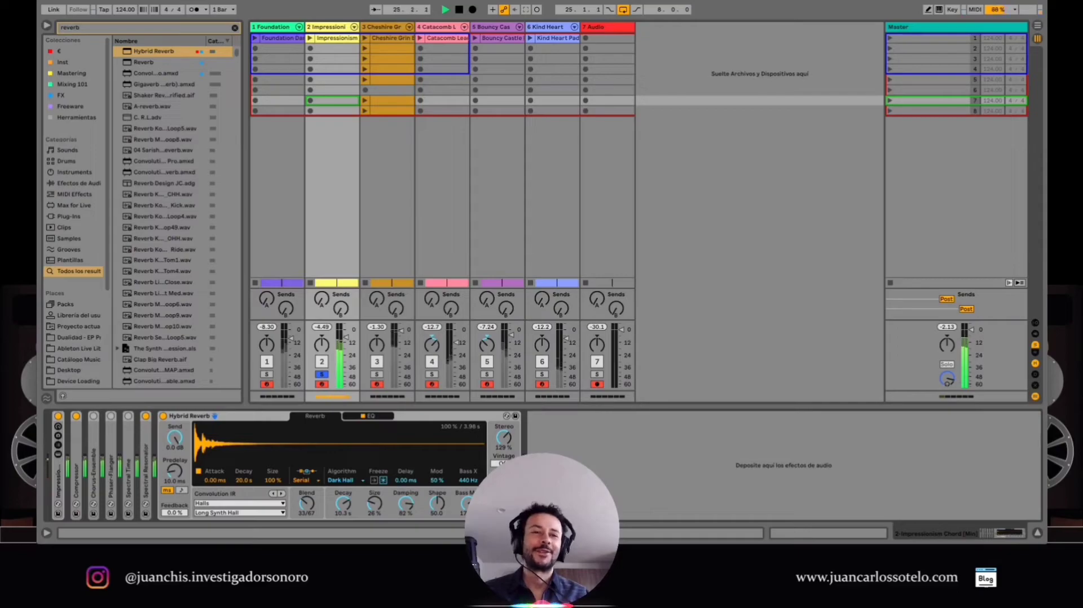
- Collapse Hybrid Reverb and turn off both Spectral Resonator and Hybrid Reverb
{"action": "double_click", "coordinate": [231, 414]}
{"action": "left_click", "coordinate": [146, 417]}
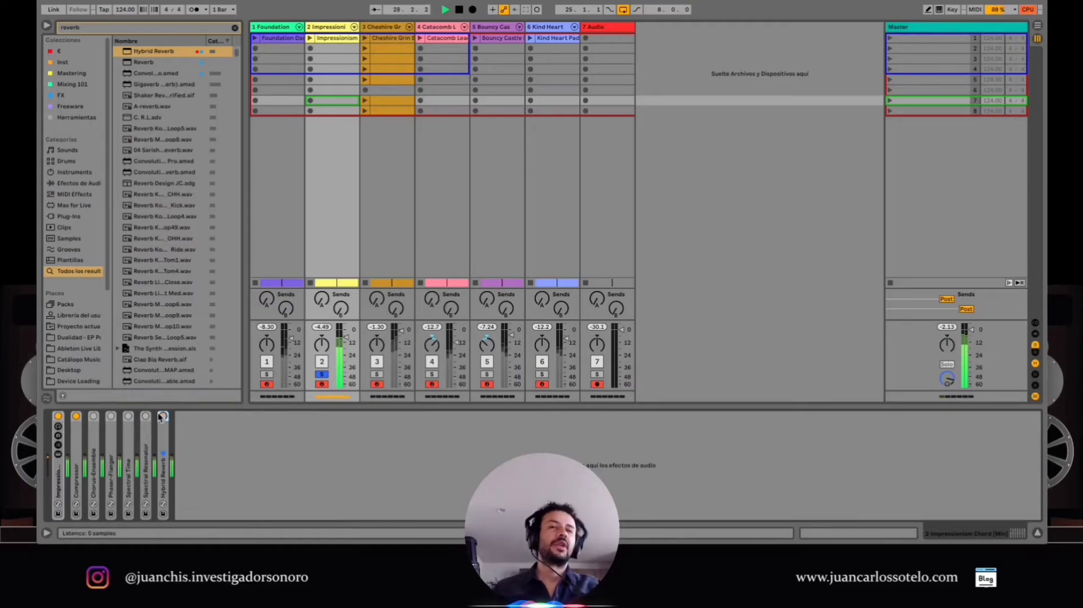